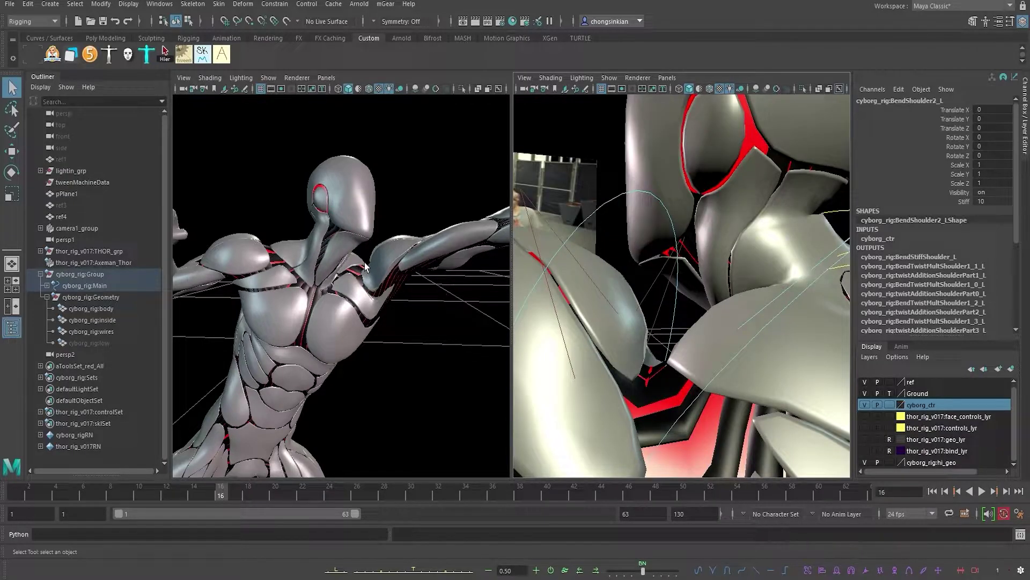
Step: Try moving the cyborg's left FK shoulder control near the gap in the shoulder
scroll(365, 266, up, 4)
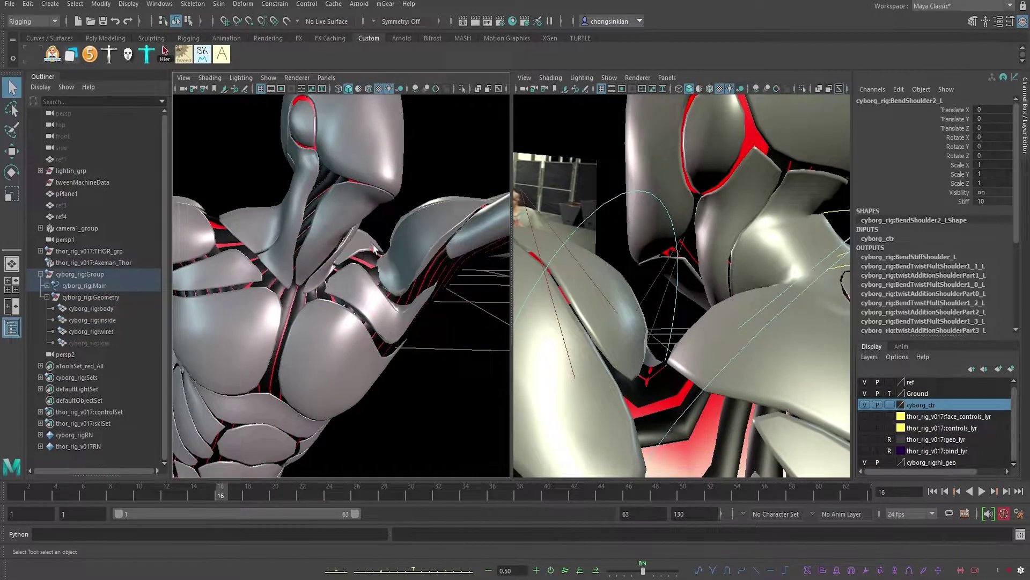
alt+drag(374, 249, 355, 238)
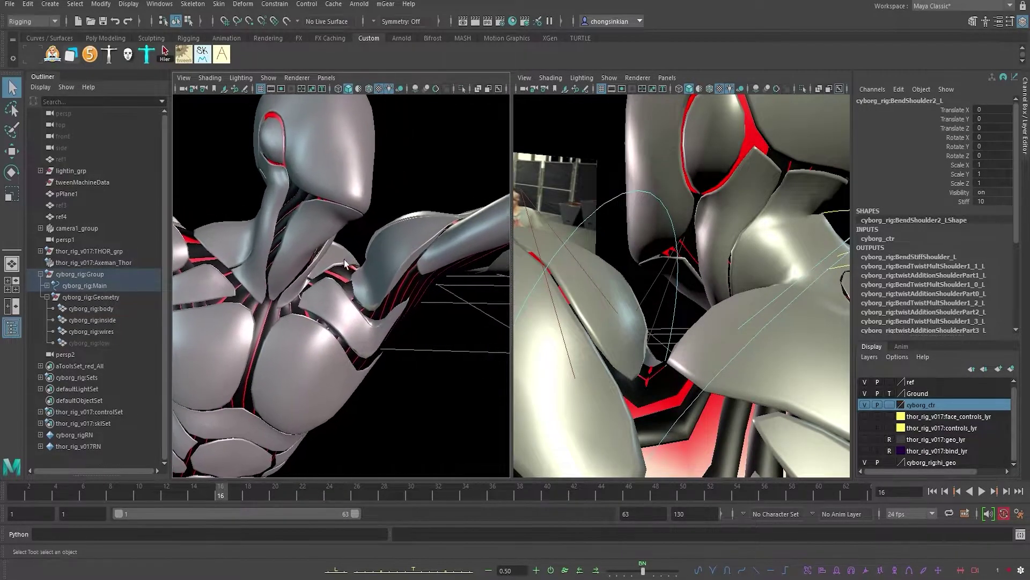
click(677, 292)
key(w)
drag(616, 387, 651, 407)
key(ctrl+z)
key(q)
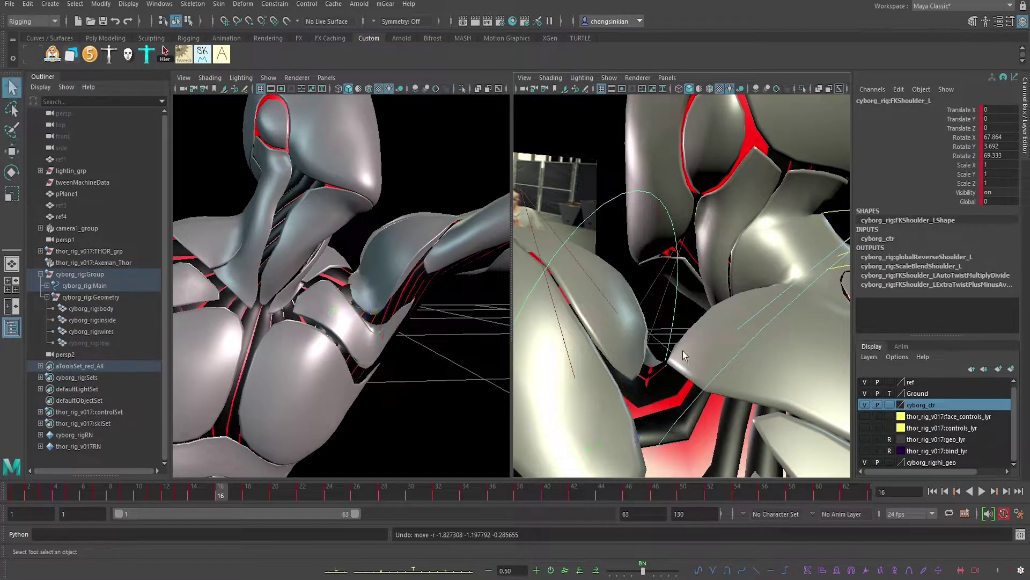
Step: Set the skinCluster4 envelope of the cyborg body mesh to 0
click(692, 343)
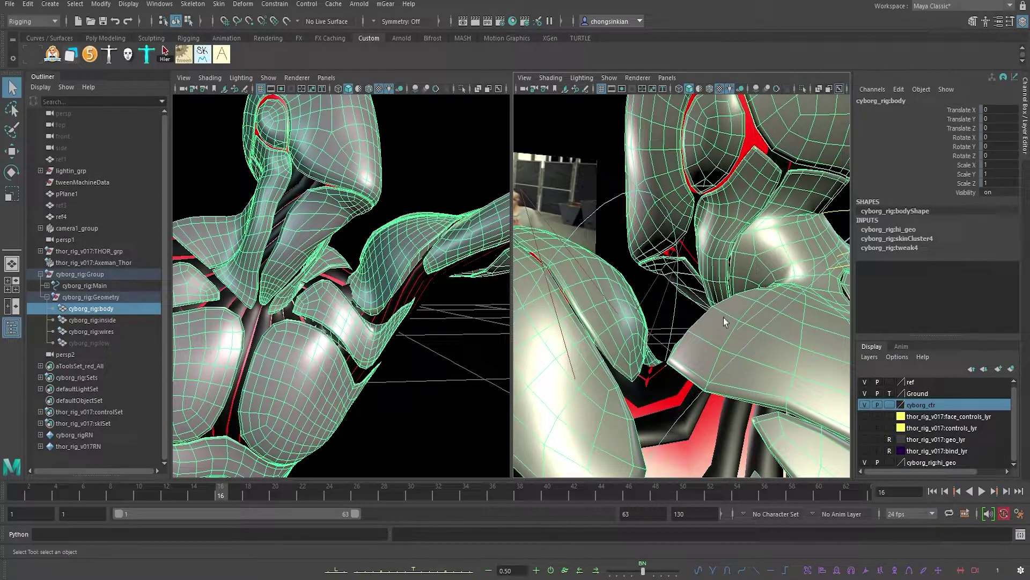
click(465, 176)
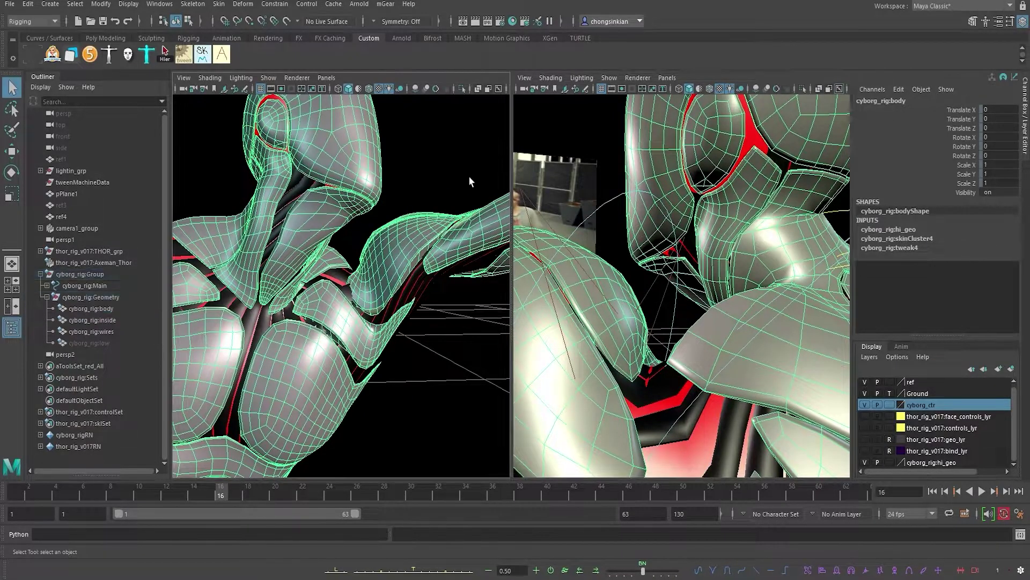
alt+right_drag(751, 290, 649, 306)
alt+drag(649, 306, 700, 312)
click(708, 313)
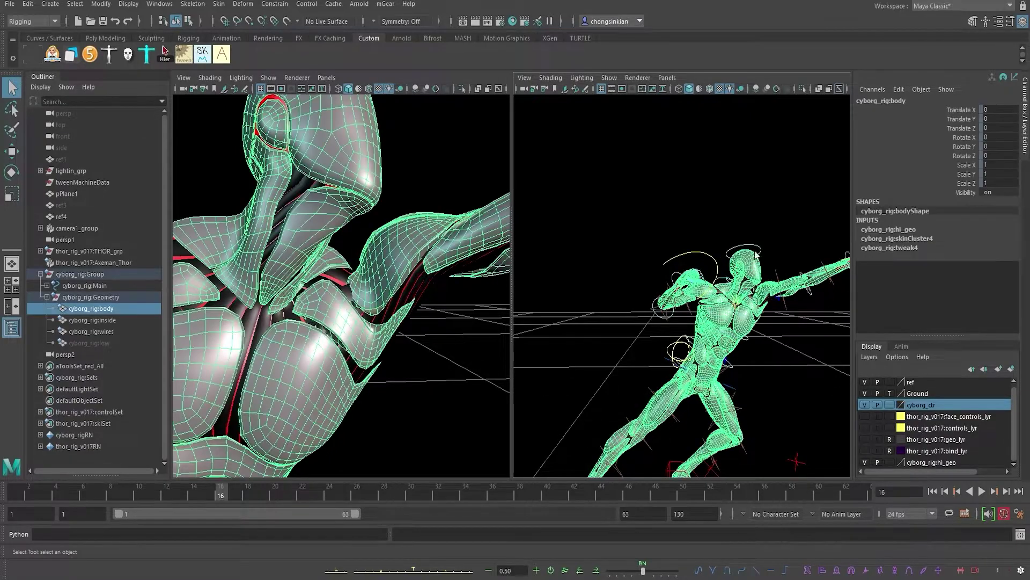
alt+right_drag(714, 258, 603, 256)
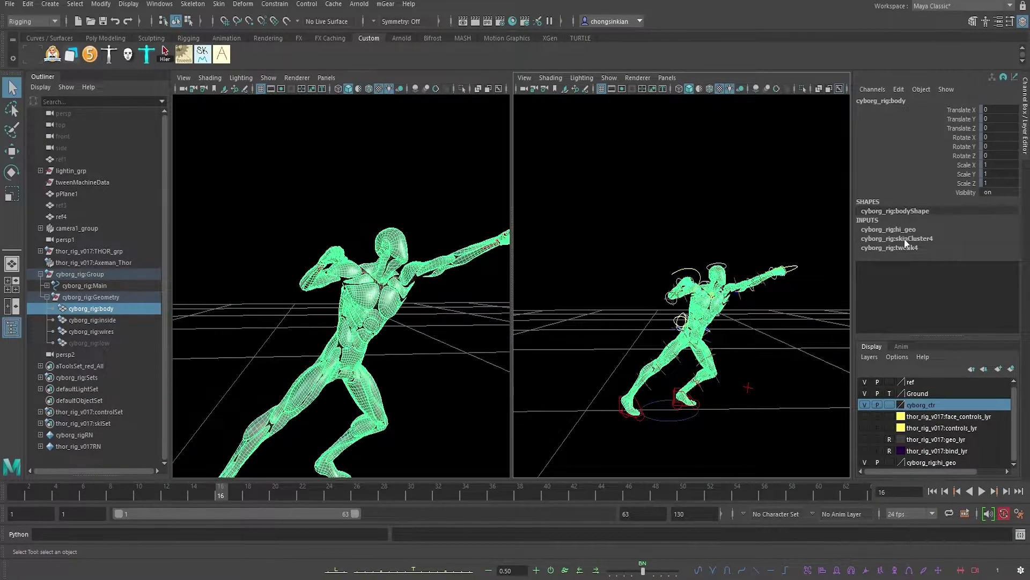
click(905, 239)
click(964, 247)
alt+right_drag(687, 256, 690, 234)
alt+middle_drag(691, 234, 708, 234)
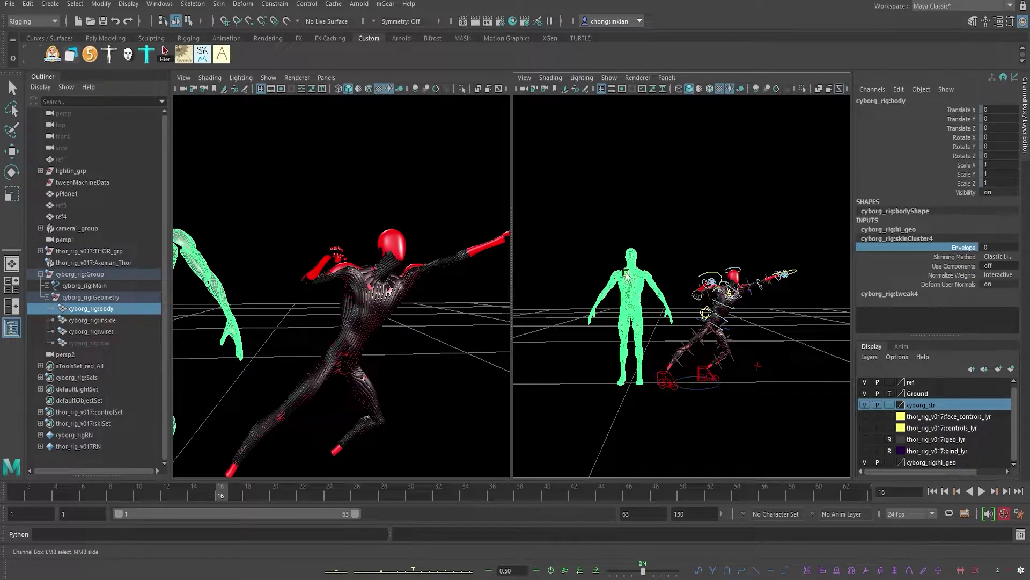
Step: Duplicate the rest-pose cyborg body mesh and unparent the copy from the rig's Geometry group
alt+right_drag(358, 237, 251, 224)
alt+middle_drag(290, 226, 329, 222)
key(q)
click(262, 266)
click(262, 266)
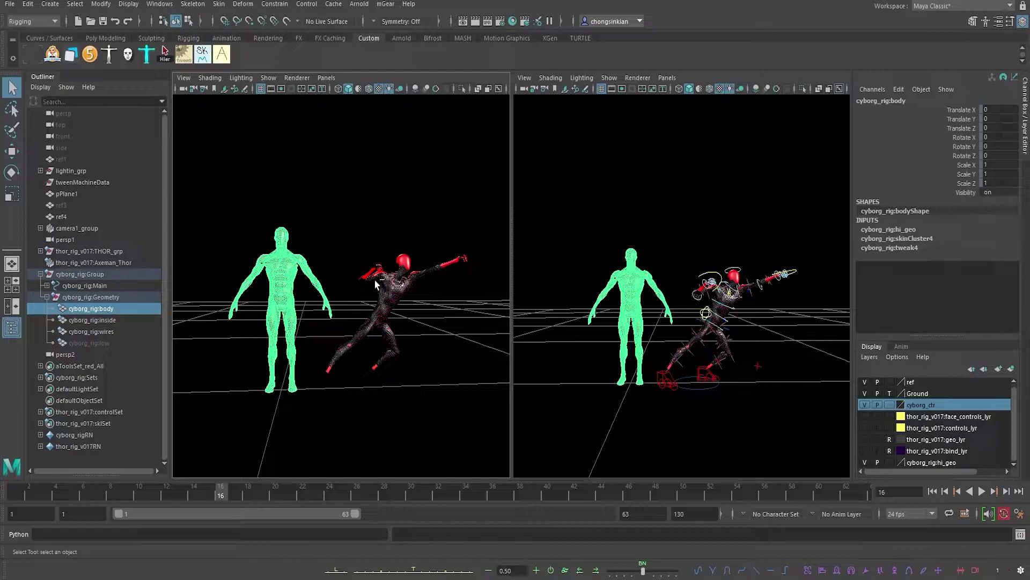
key(ctrl+d)
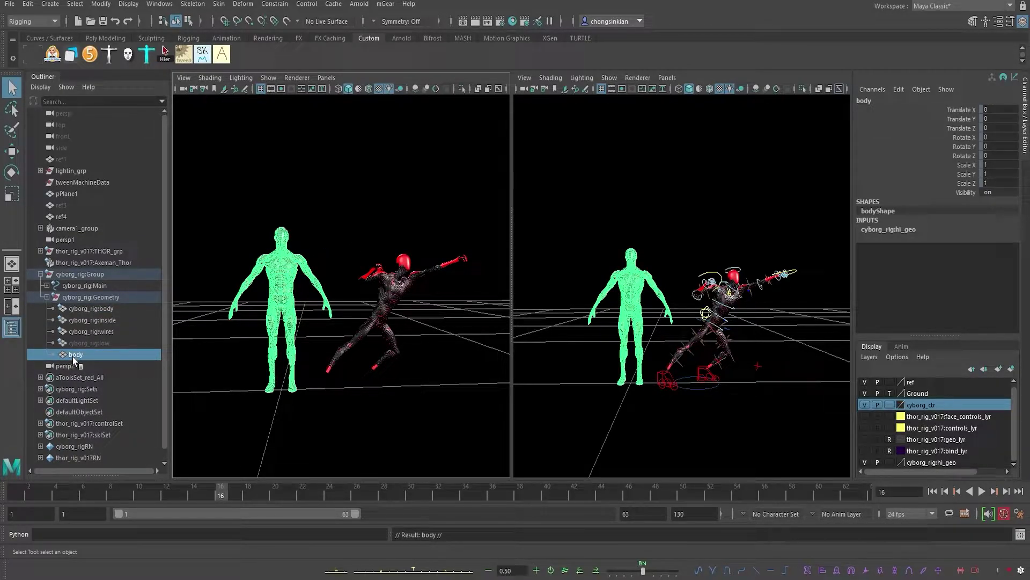
key(shift+p)
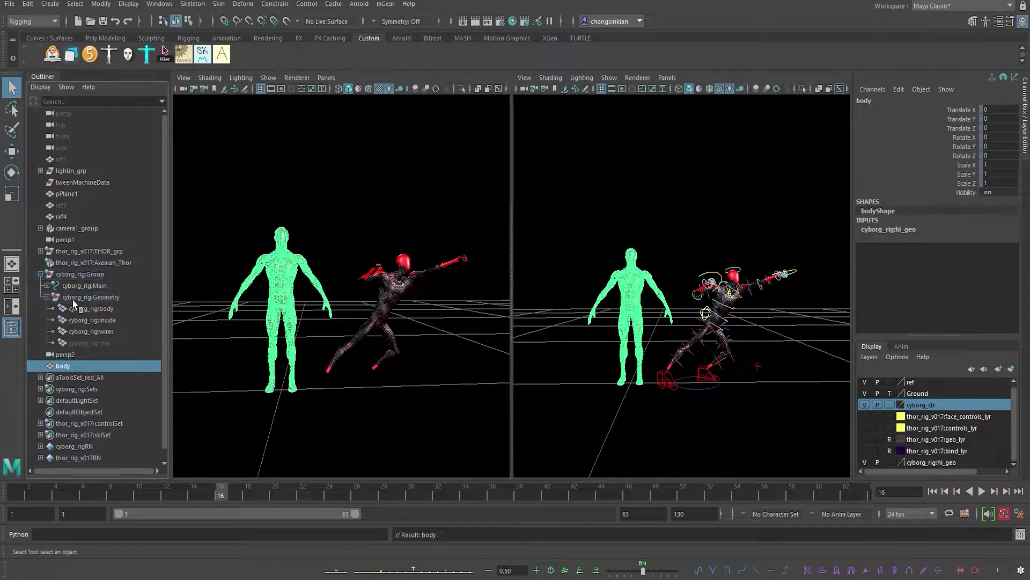
Step: Rename the duplicated body mesh as bs_body_mesh
double_click(64, 368)
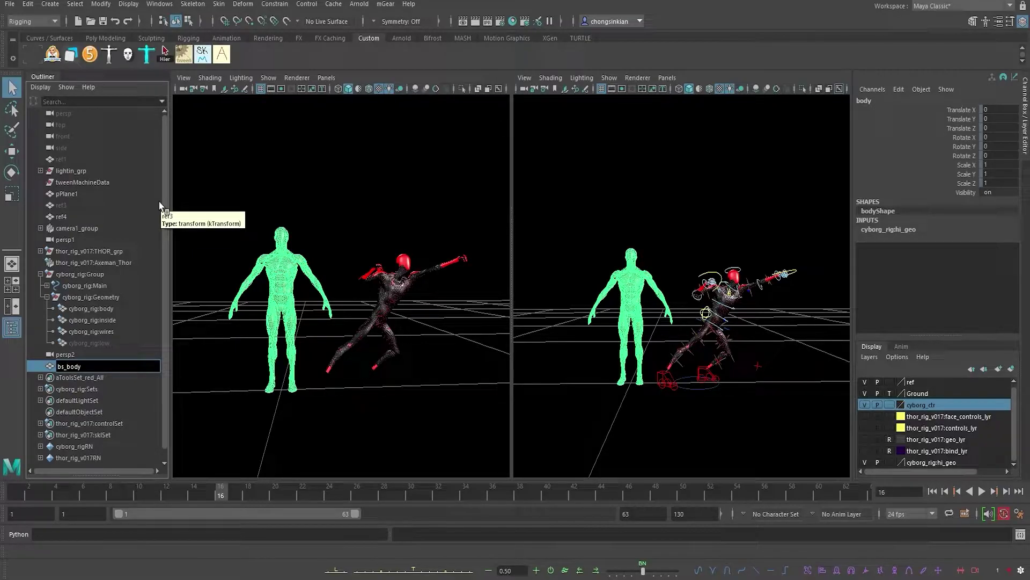
text(bs_body_mesh)
key(Return)
Step: Unlock the translate, rotate and scale channels of bs_body_mesh
click(351, 213)
click(285, 274)
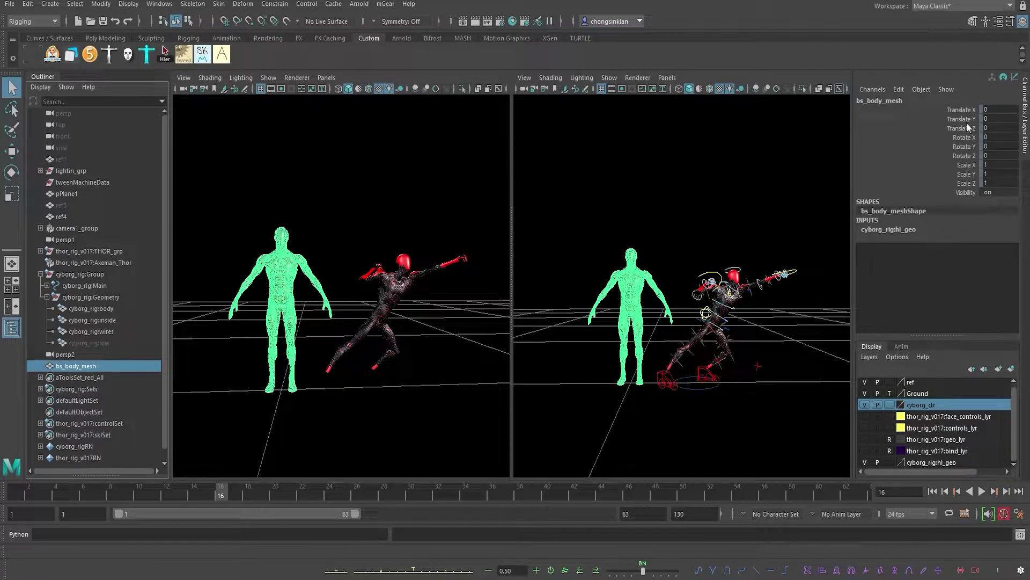
drag(961, 110, 965, 183)
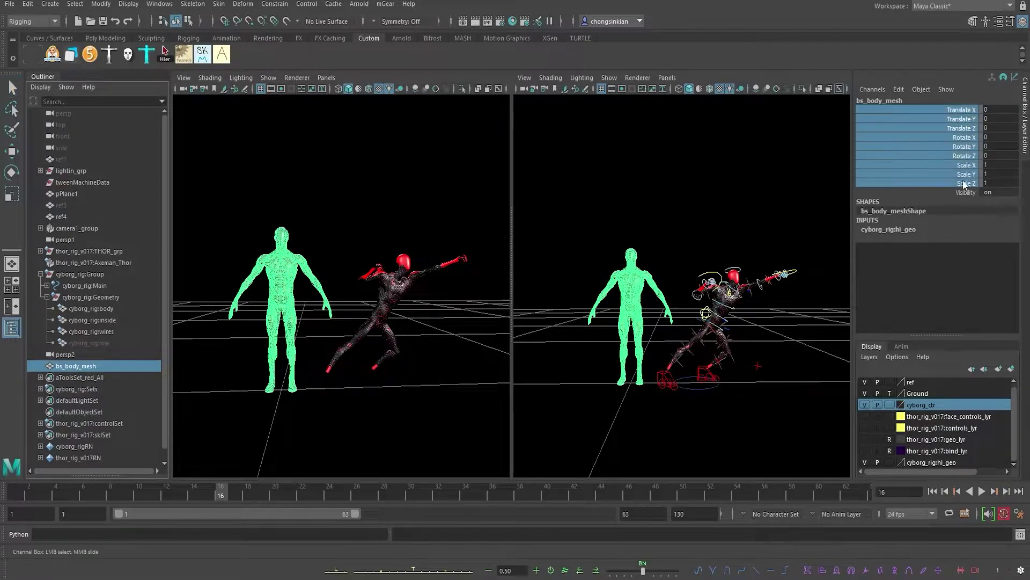
right_click(959, 148)
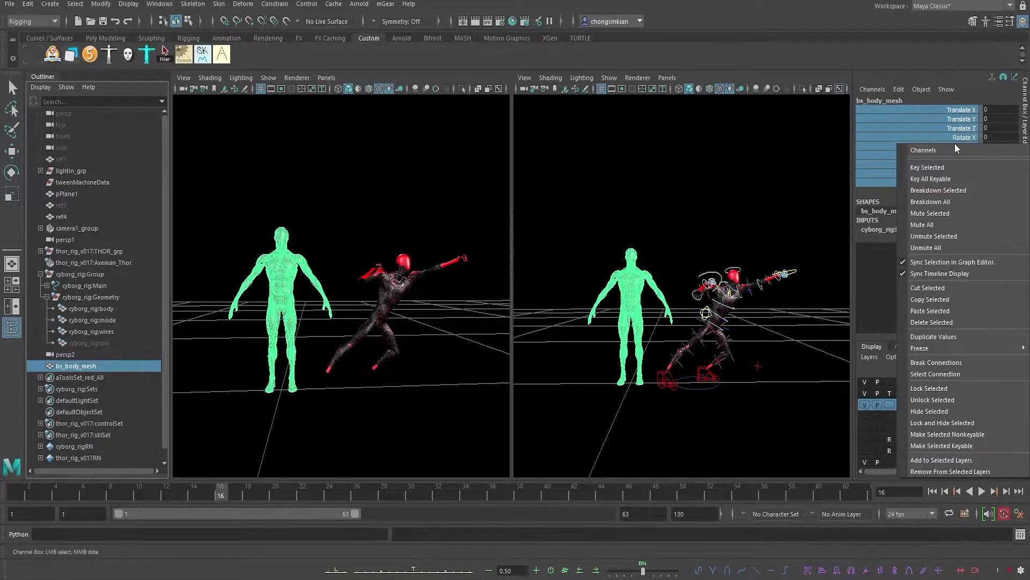
click(954, 401)
click(352, 230)
Step: Move bs_body_mesh sideways along X so it stands clear of the original body mesh
click(137, 365)
key(w)
drag(336, 393, 264, 394)
key(q)
Step: Set the skinCluster4 envelope of the original cyborg body mesh back to 1
drag(263, 224, 289, 244)
click(913, 237)
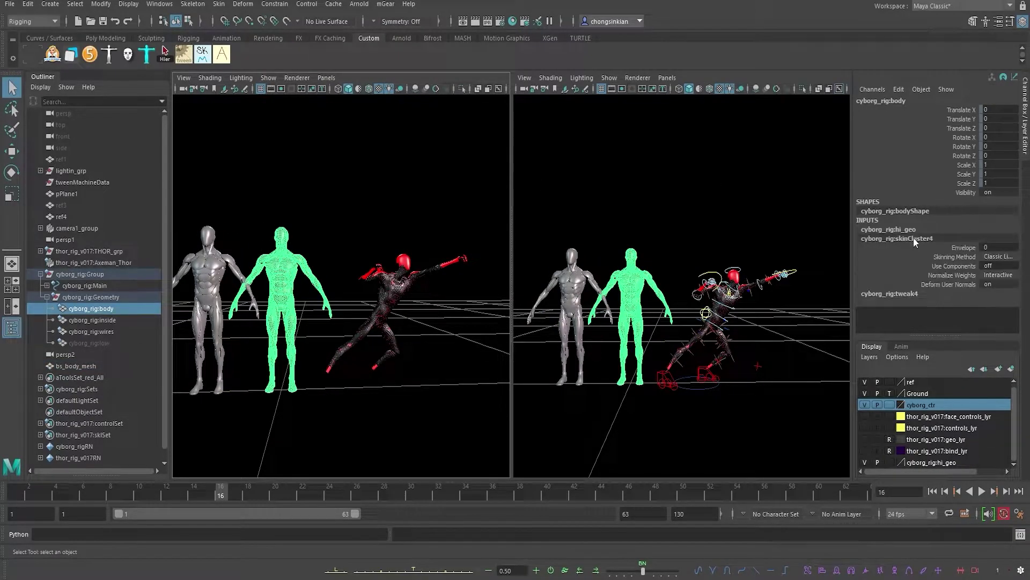
click(963, 248)
middle_drag(669, 211, 686, 207)
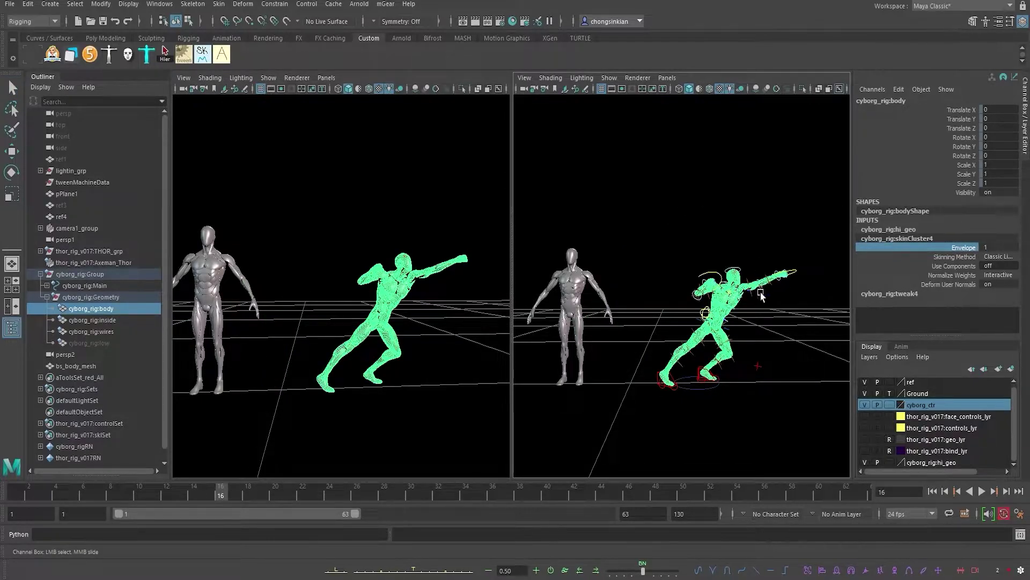
Step: Move bs_body_mesh along X closer to the posed rig, to a Translate X of about -42.3
click(580, 248)
key(w)
drag(622, 384, 652, 384)
key(q)
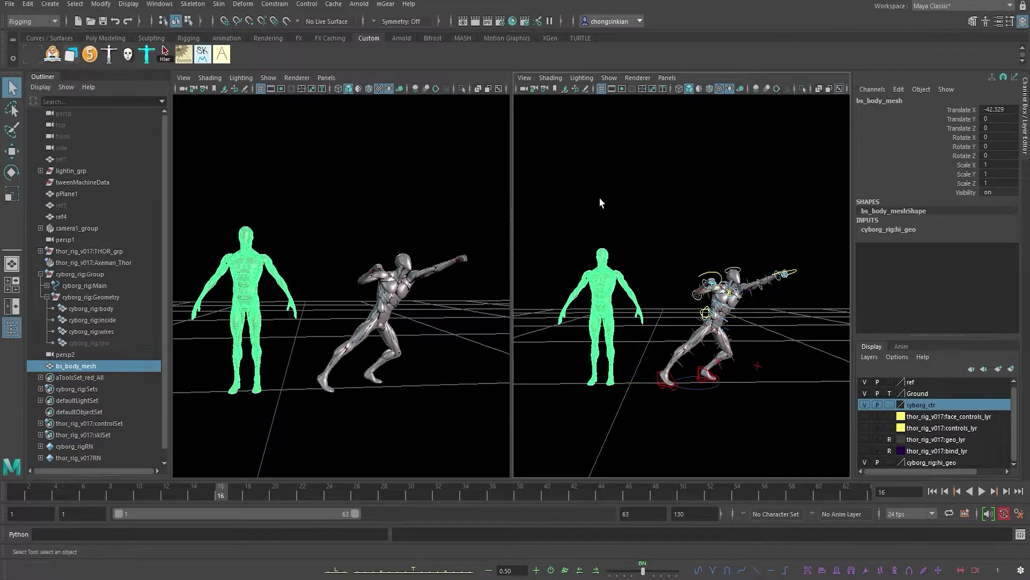
click(599, 198)
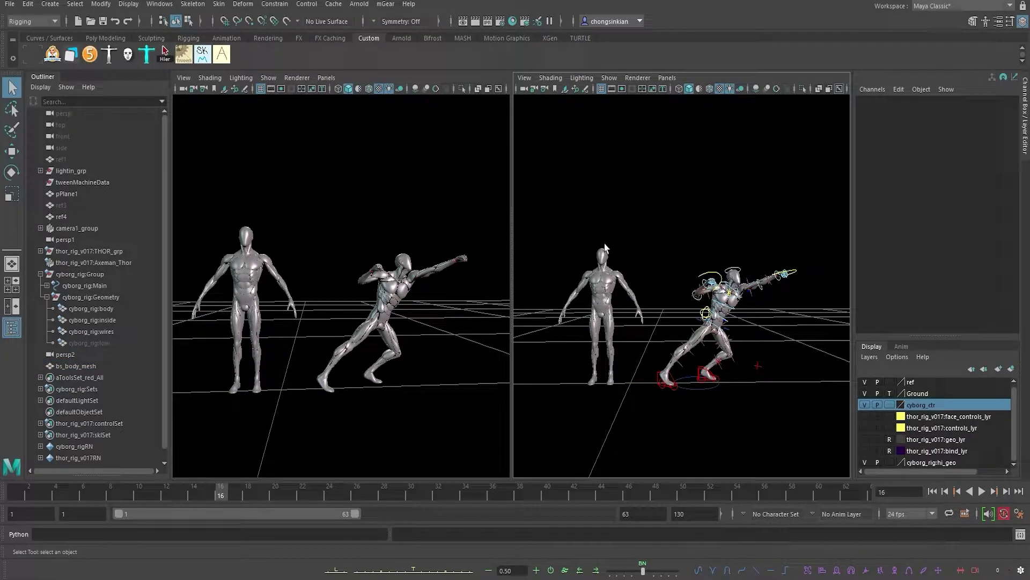
Step: Create a Blend Shape deformer on the cyborg body mesh with bs_body_mesh as its target
drag(611, 235, 586, 265)
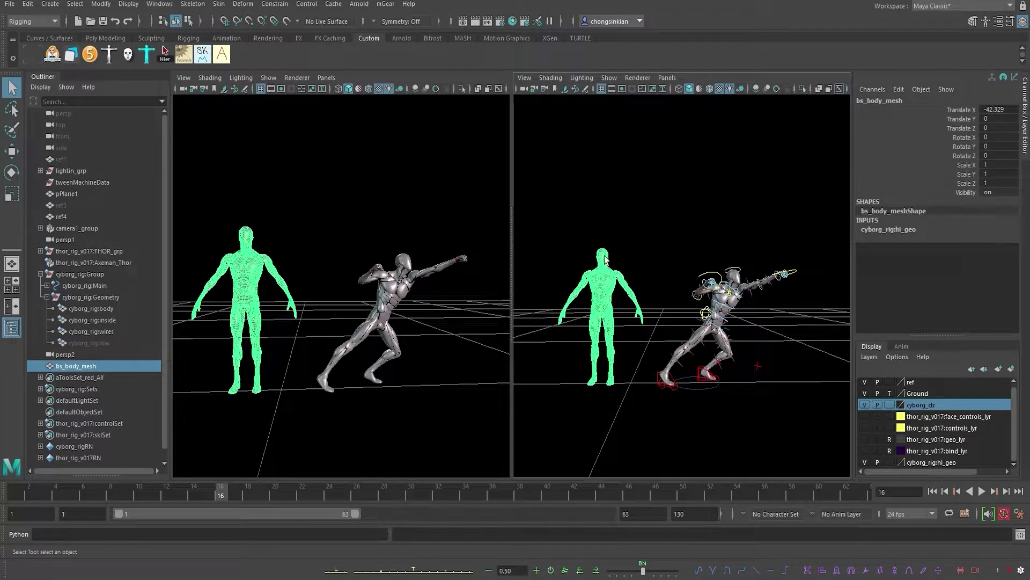
shift+click(740, 279)
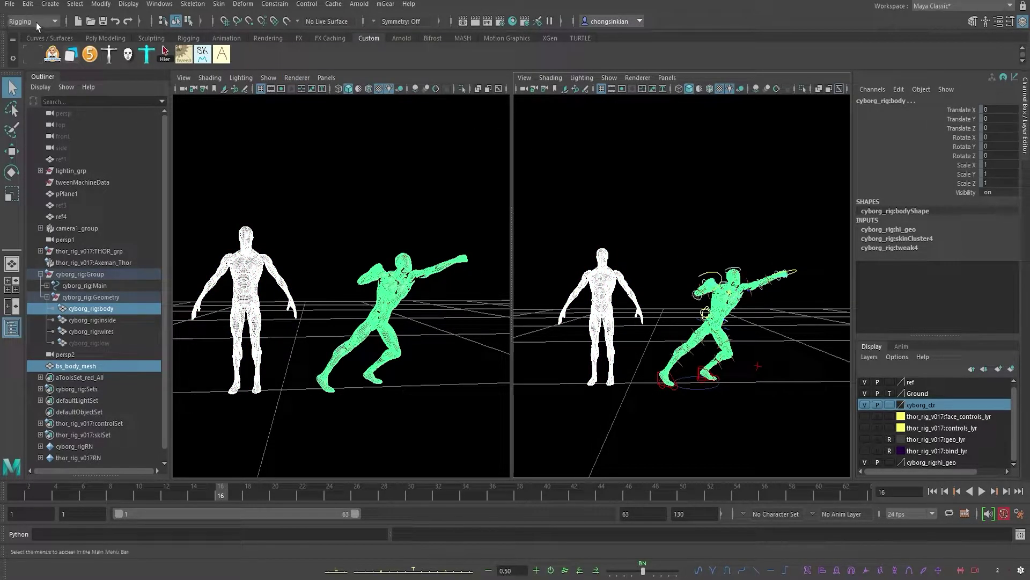
click(243, 4)
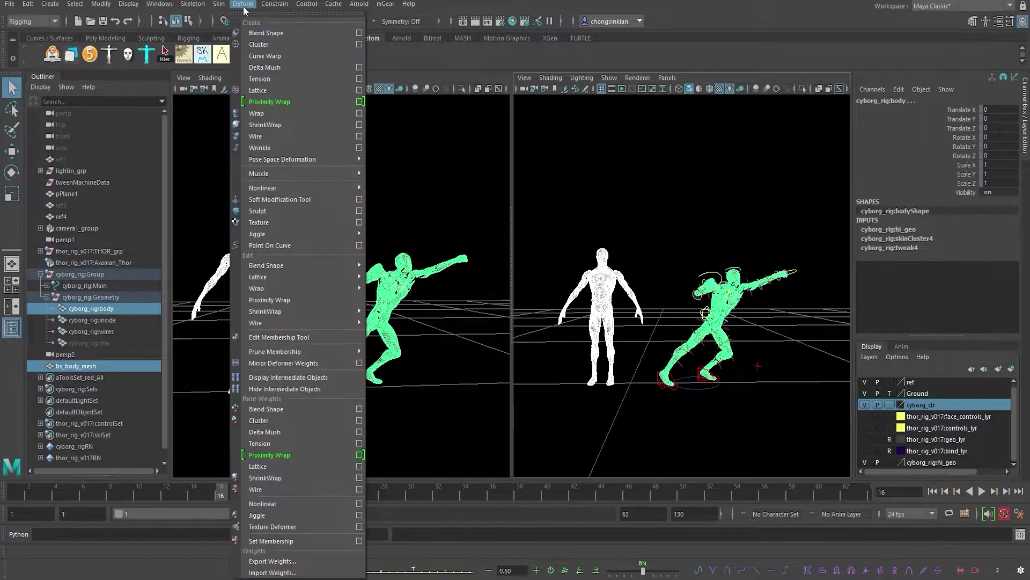
click(309, 31)
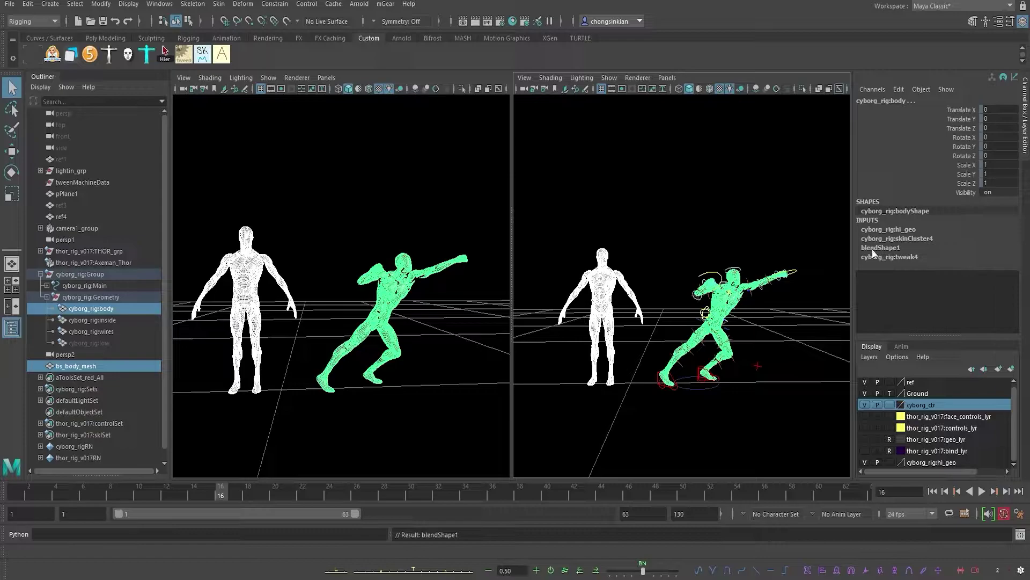
Step: Adjust the bs_body_mesh weight of blendShape1 on the cyborg body mesh
click(885, 248)
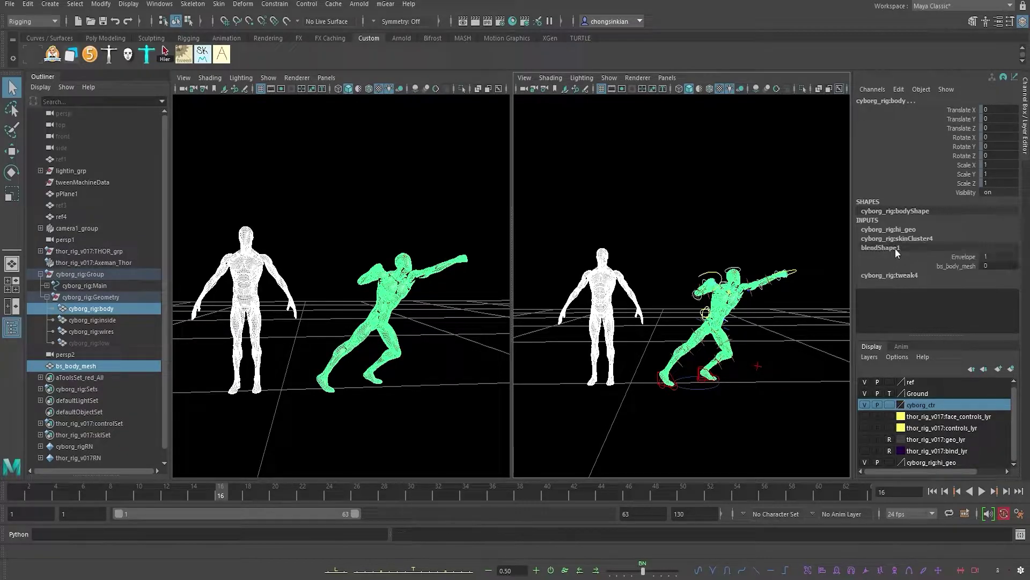
click(805, 241)
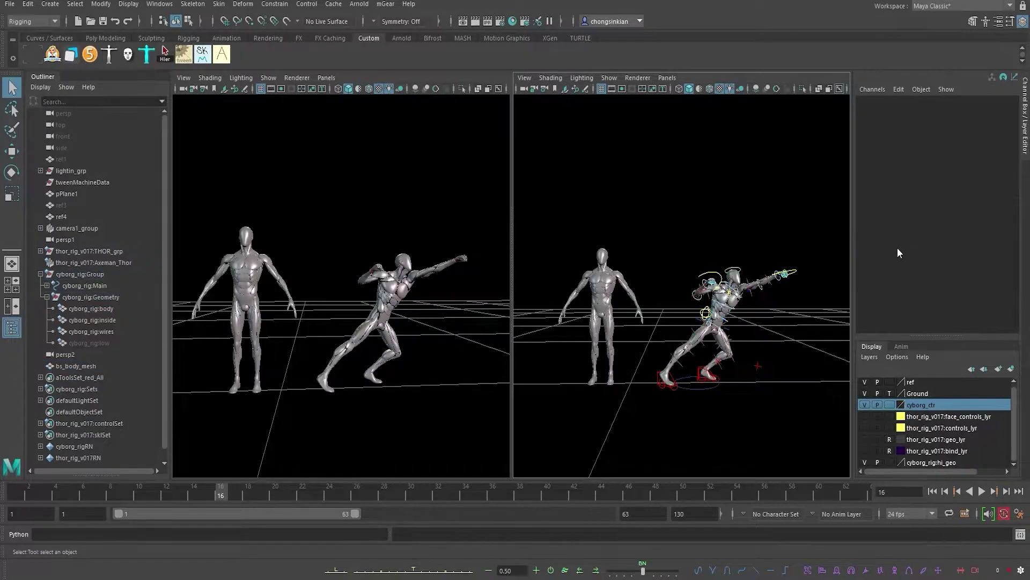
click(741, 277)
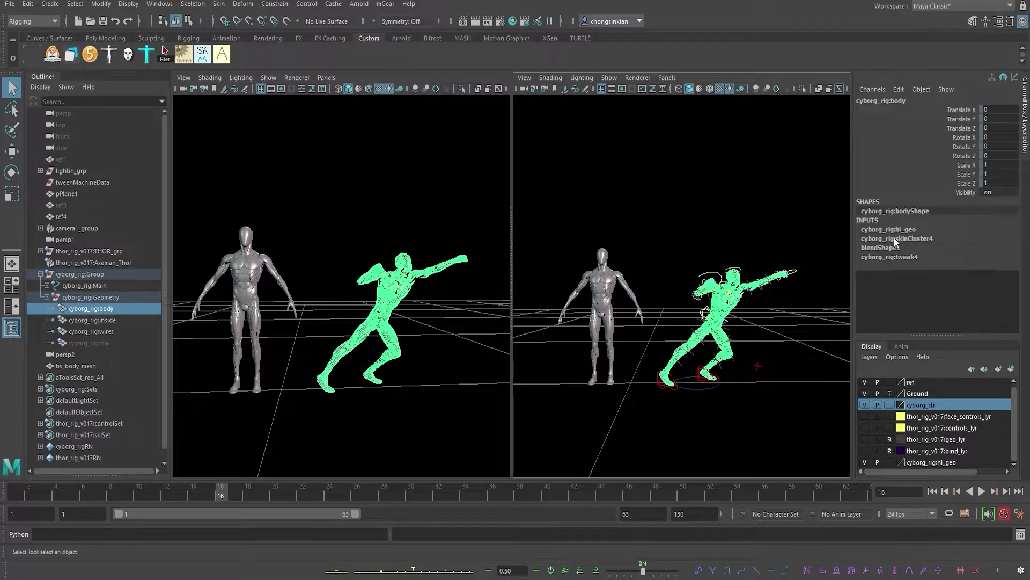
click(885, 250)
middle_drag(699, 212, 708, 210)
click(727, 230)
Step: Try moving the head vertices of bs_body_mesh to test the blend shape, and return the mesh to object mode
click(604, 256)
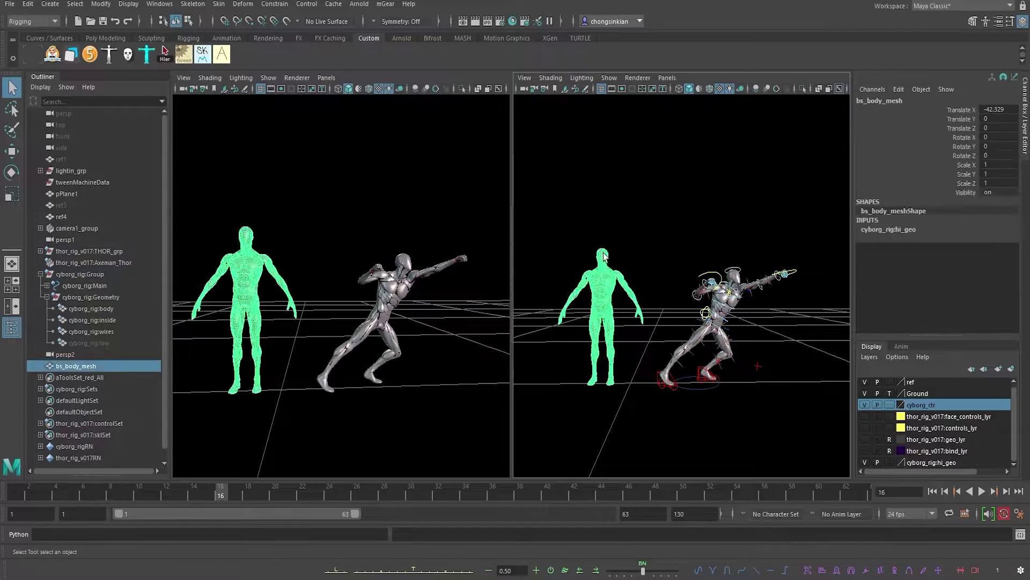
mouse_move(601, 261)
right_down()
mouse_move(558, 258)
mouse_move(587, 252)
right_up()
key(w)
drag(623, 259, 606, 219)
key(ctrl+z)
key(q)
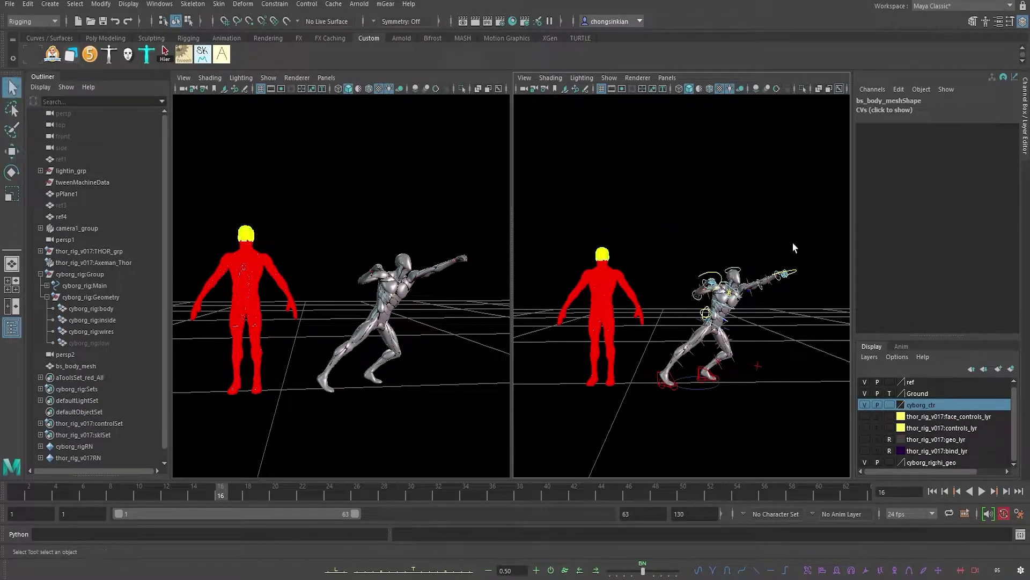
click(793, 244)
scroll(575, 273, up, 2)
right_drag(583, 272, 584, 273)
click(633, 255)
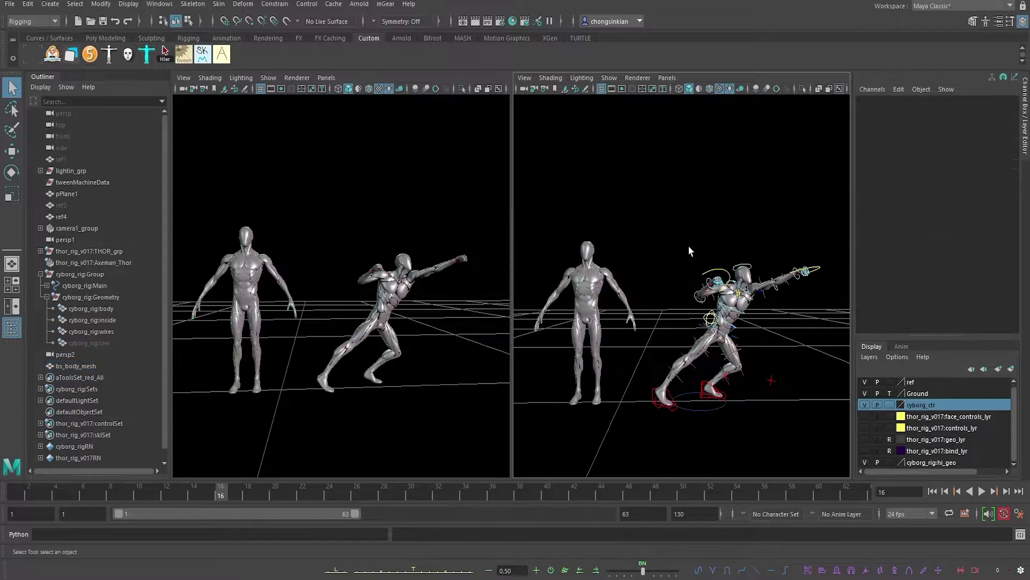
Step: Check the deformer order in the cyborg body mesh's list of input operations and minimise the list window
click(751, 279)
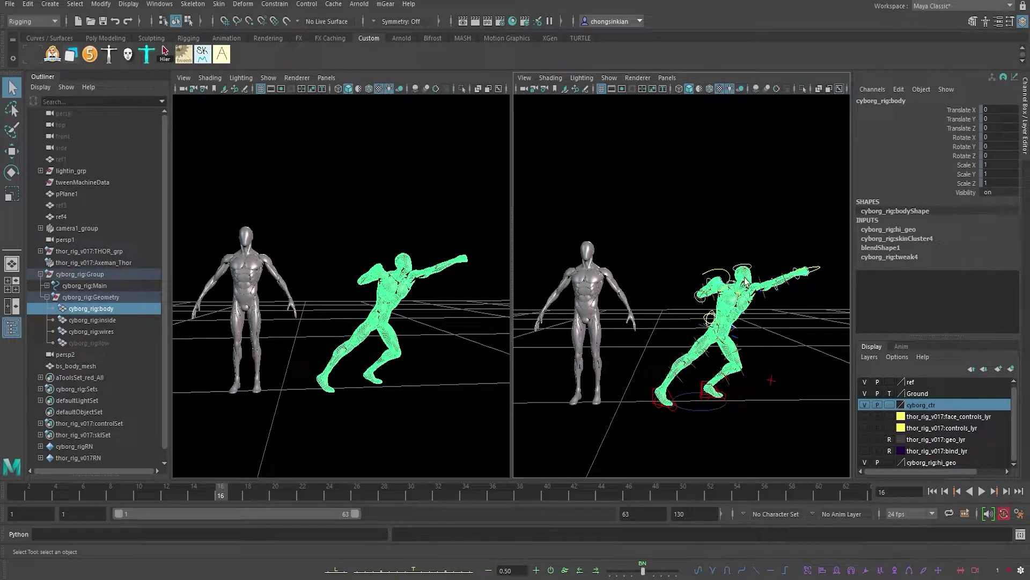
right_drag(747, 280, 824, 510)
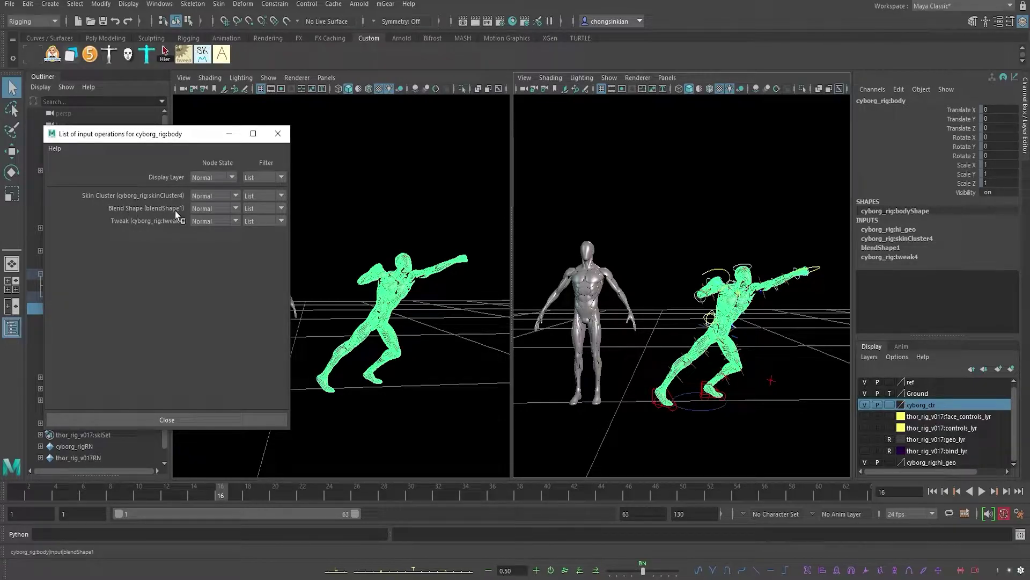
click(229, 134)
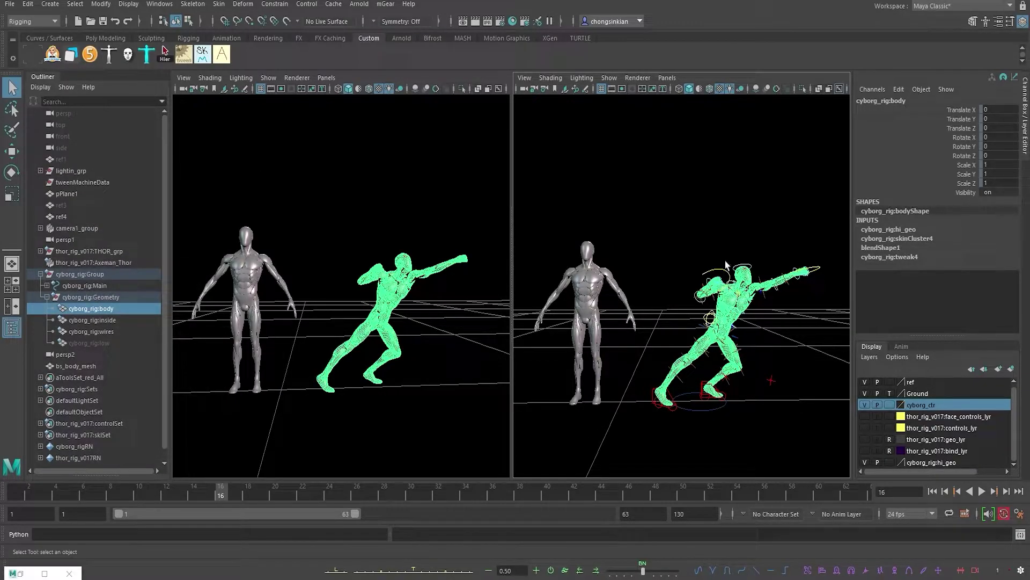
Step: Select the left FK shoulder control and frame the posed shoulder closely to examine its deformation
click(240, 229)
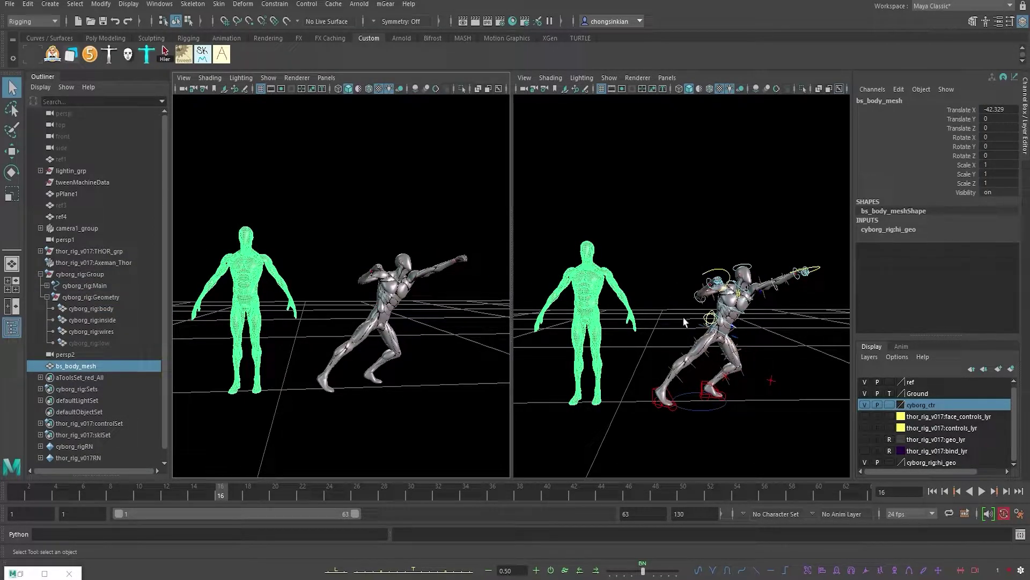
alt+right_drag(726, 288, 842, 279)
alt+middle_drag(751, 274, 671, 252)
alt+right_drag(670, 257, 809, 267)
click(766, 282)
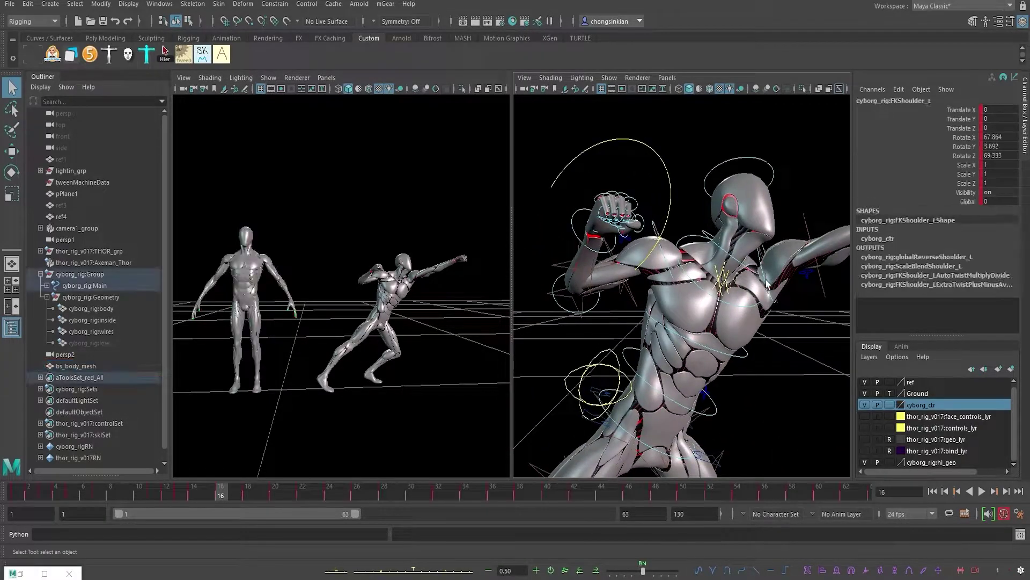
key(f)
alt+drag(751, 275, 683, 298)
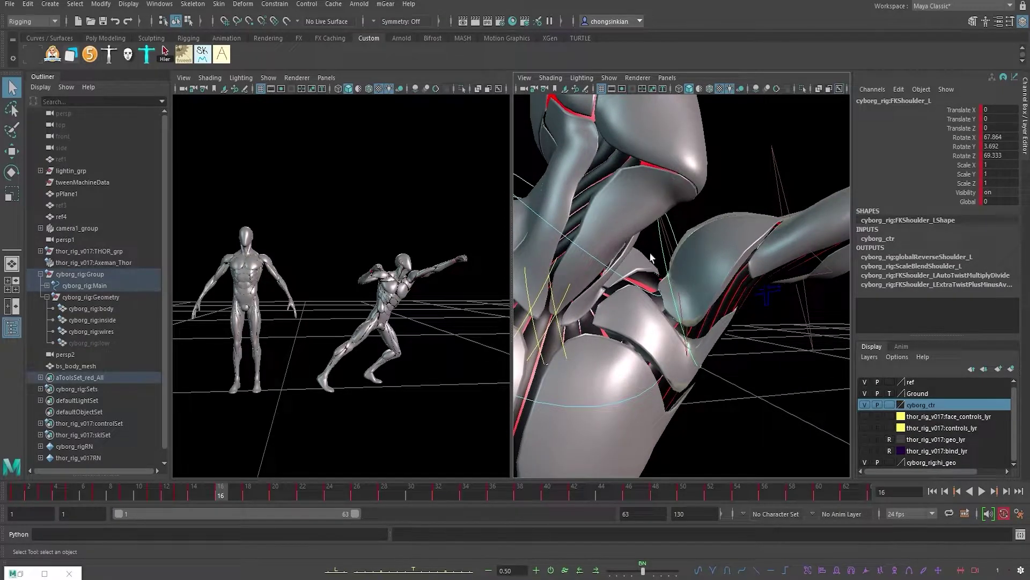
Step: Switch bs_body_mesh to vertex mode and select the vertices on top of its left shoulder near the neck
alt+drag(724, 310, 474, 318)
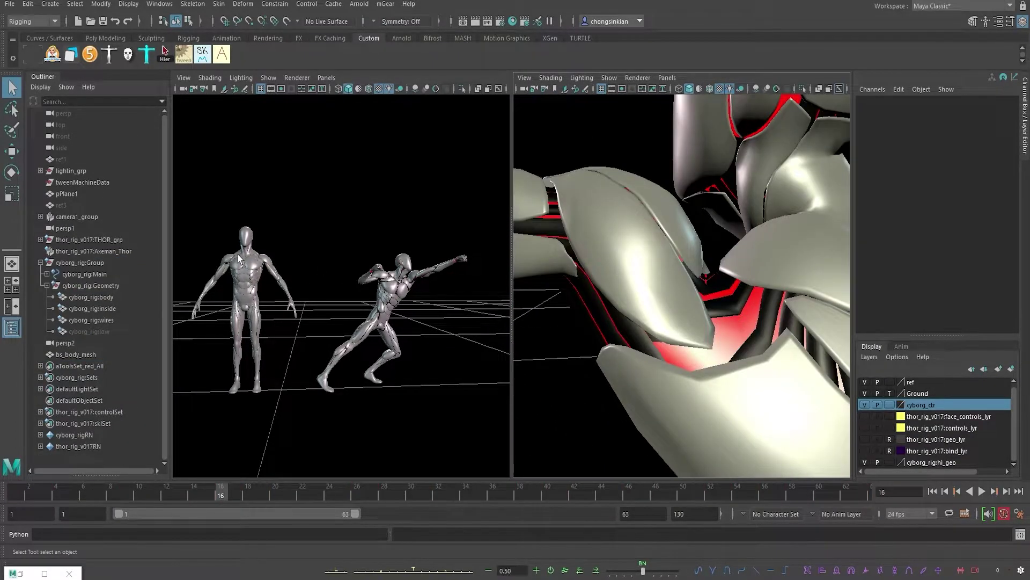
click(240, 259)
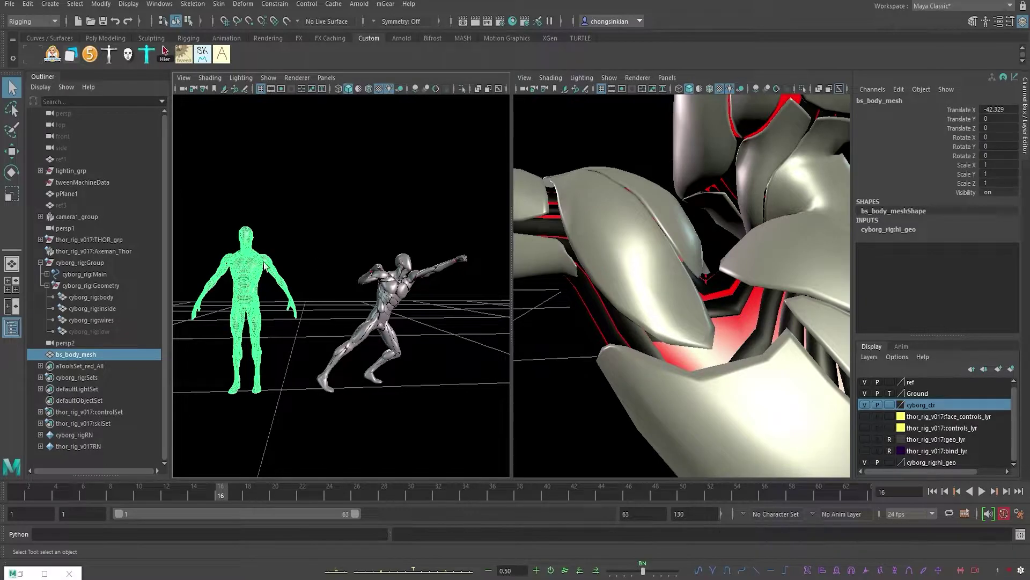
key(f)
alt+right_drag(361, 192, 394, 155)
alt+middle_drag(382, 133, 377, 204)
right_drag(369, 205, 327, 204)
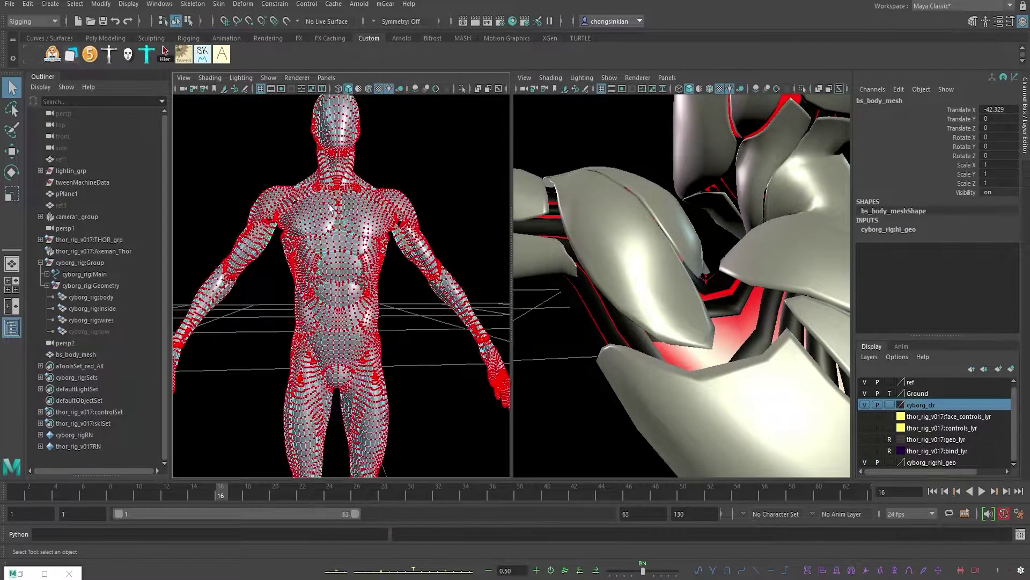
drag(357, 171, 379, 192)
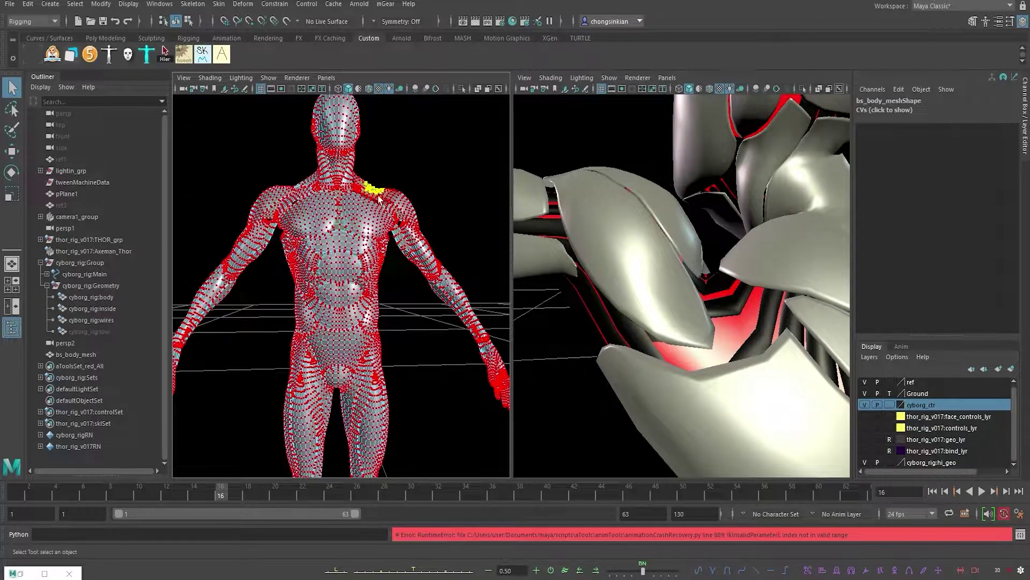
Step: Reposition the selected left shoulder vertices of bs_body_mesh with the Move tool, working from behind the character
alt+drag(389, 196, 346, 239)
key(w)
alt+drag(422, 208, 272, 188)
alt+right_drag(309, 213, 353, 169)
scroll(353, 167, down, 8)
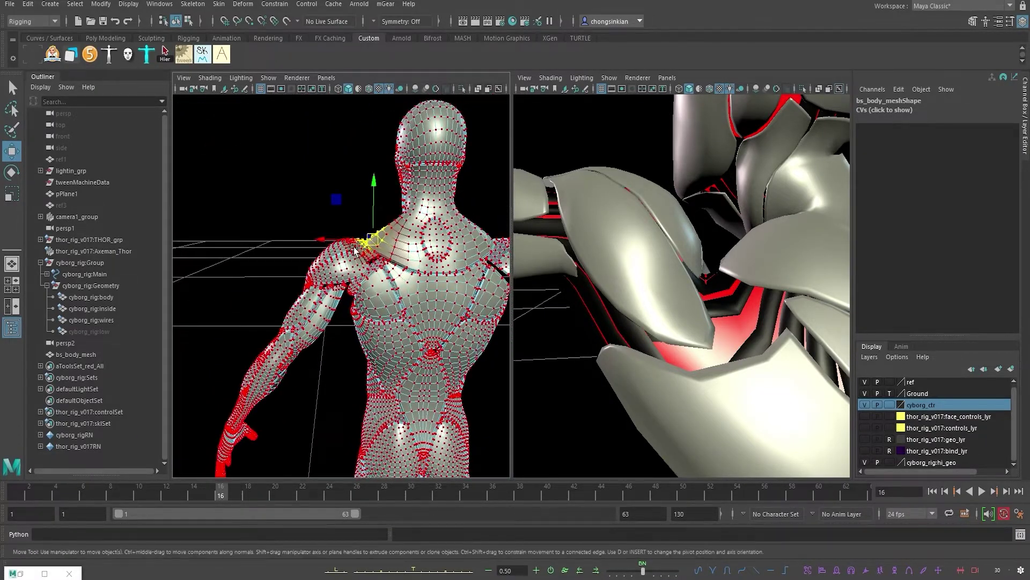
alt+right_drag(354, 247, 398, 242)
alt+drag(399, 241, 396, 268)
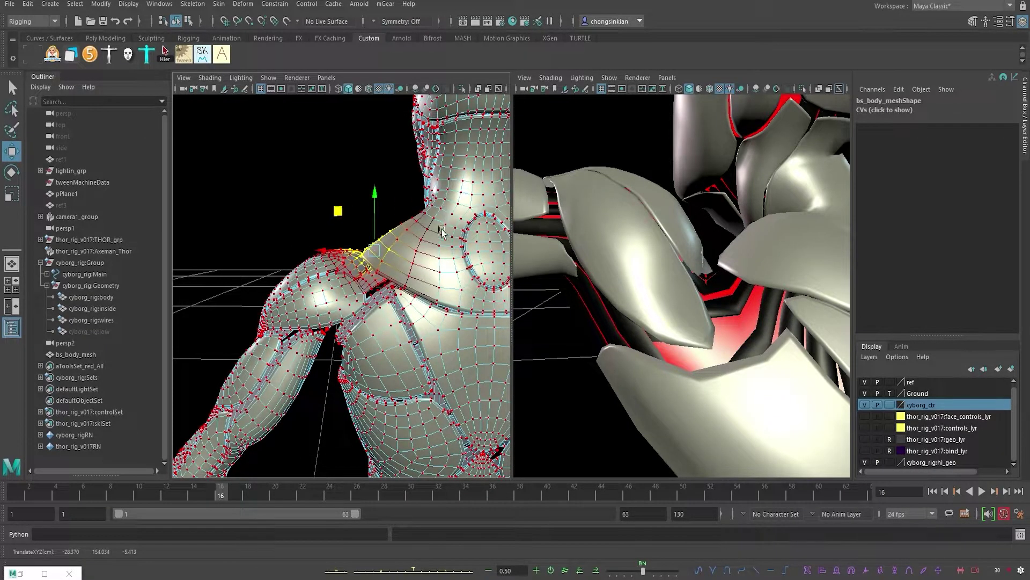
Step: Select vertices on the left shoulder cap and the adjoining neck plate edge of bs_body_mesh, and widen the soft selection falloff
key(q)
click(363, 264)
alt+drag(364, 259, 410, 253)
key(f)
scroll(370, 234, down, 4)
alt+drag(359, 225, 322, 298)
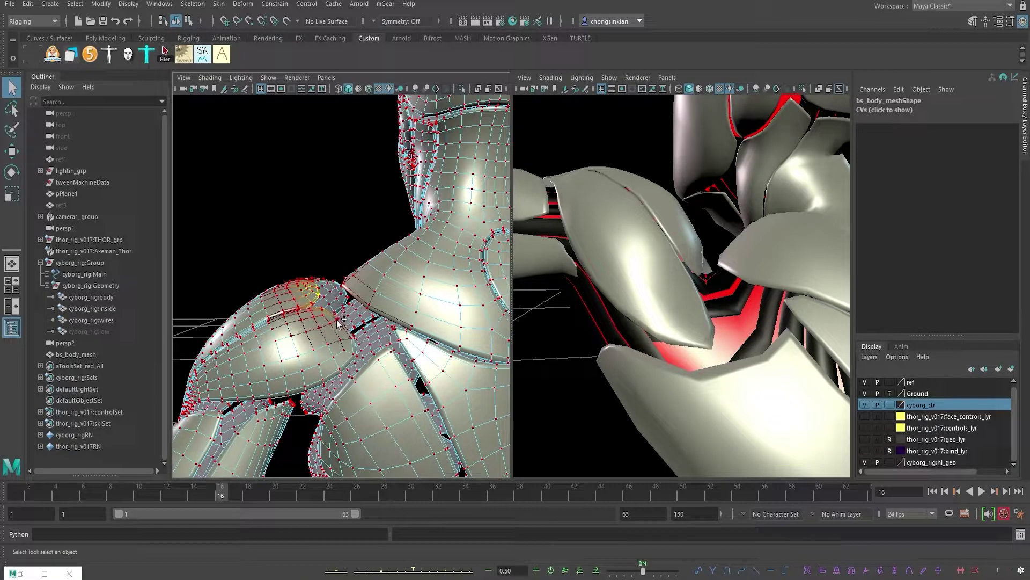
shift+click(344, 286)
alt+drag(343, 286, 363, 270)
key(w)
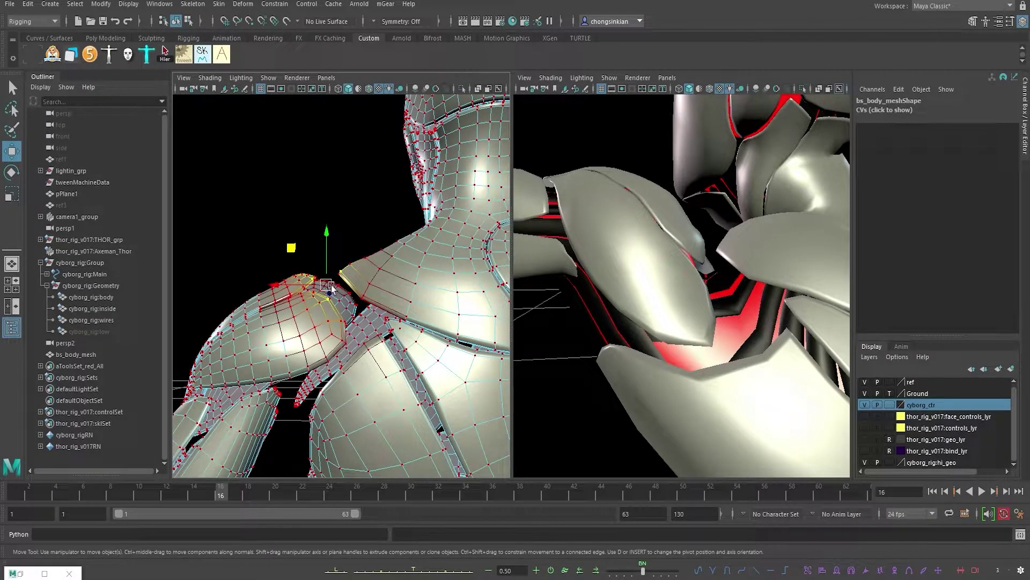
middle_drag(325, 286, 369, 279)
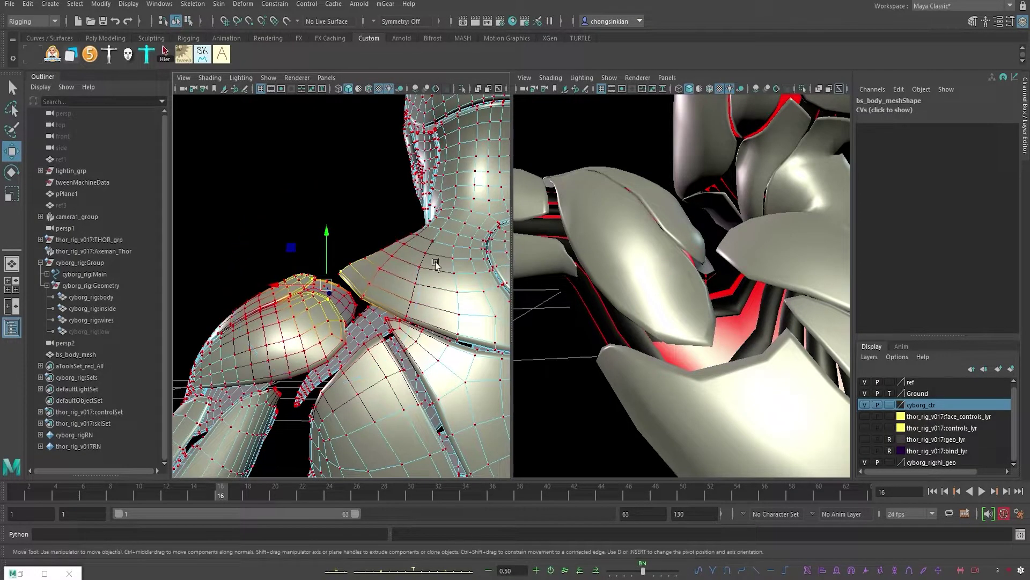
Step: Show the rig controls and select the left FK shoulder control to examine the posed shoulder plates from the front
alt+drag(396, 279, 380, 290)
alt+drag(788, 270, 677, 216)
key(alt+1)
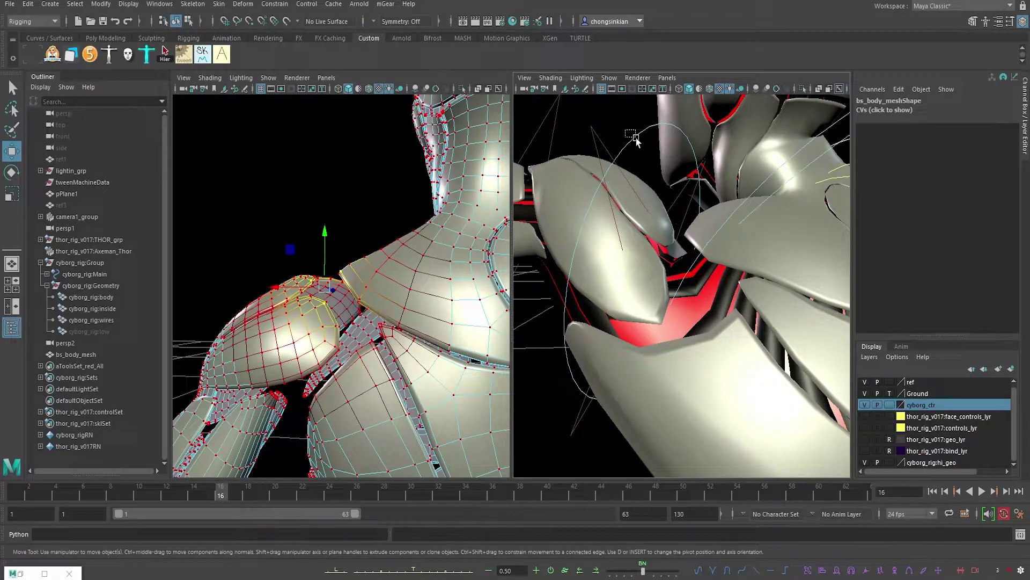
click(645, 147)
alt+right_drag(690, 236, 678, 262)
alt+drag(726, 264, 671, 252)
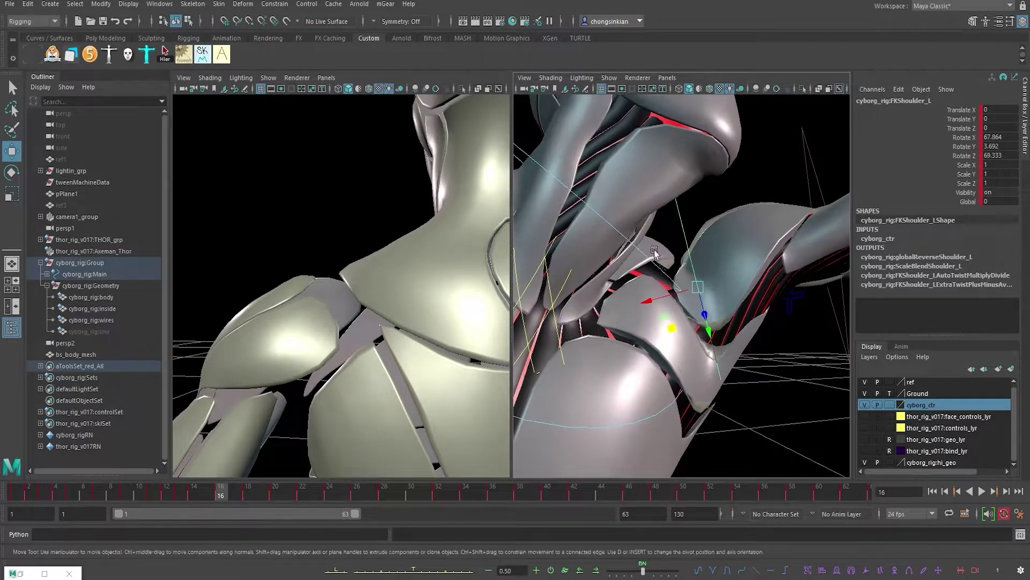
Step: Return bs_body_mesh to vertex mode and raise the soft-selected left shoulder vertices
click(325, 286)
right_drag(326, 276, 285, 278)
alt+drag(338, 282, 339, 236)
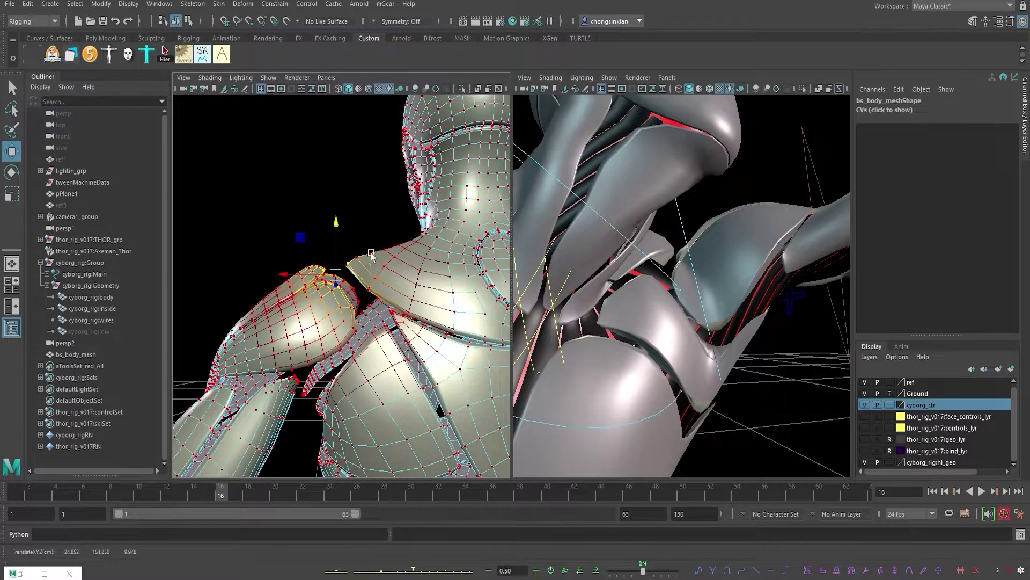
key(q)
Step: Select the cyborg body mesh and scrub the bs_body_mesh weight of blendShape1 to test the shoulder correction
alt+right_drag(816, 278, 756, 218)
click(762, 215)
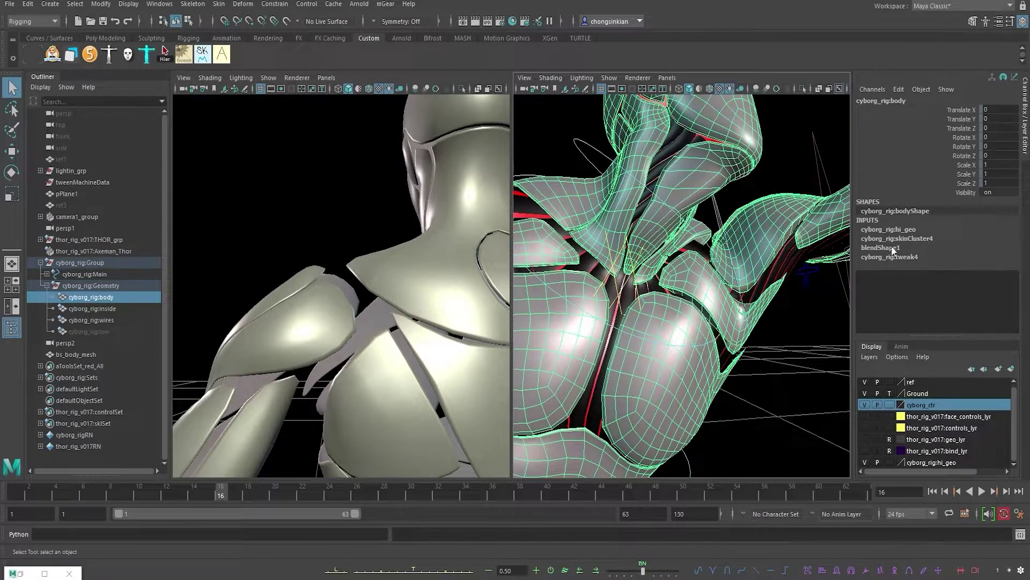
click(912, 247)
click(956, 265)
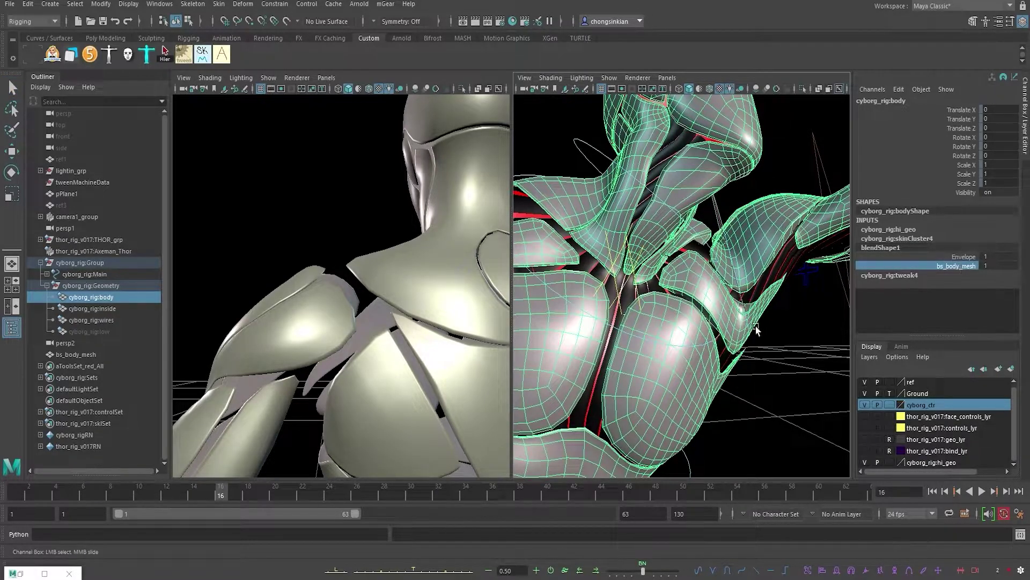
mouse_move(795, 364)
middle_down()
mouse_move(776, 365)
mouse_move(802, 360)
mouse_move(766, 366)
mouse_move(799, 361)
middle_up()
Step: Select bs_body_mesh and frame the posed cyborg's chest and left shoulder in the other viewport for inspection
alt+drag(265, 310, 439, 301)
key(q)
click(305, 286)
key(f)
alt+right_drag(440, 301, 387, 272)
alt+middle_drag(387, 272, 279, 292)
alt+right_drag(424, 256, 532, 247)
alt+middle_drag(429, 257, 336, 317)
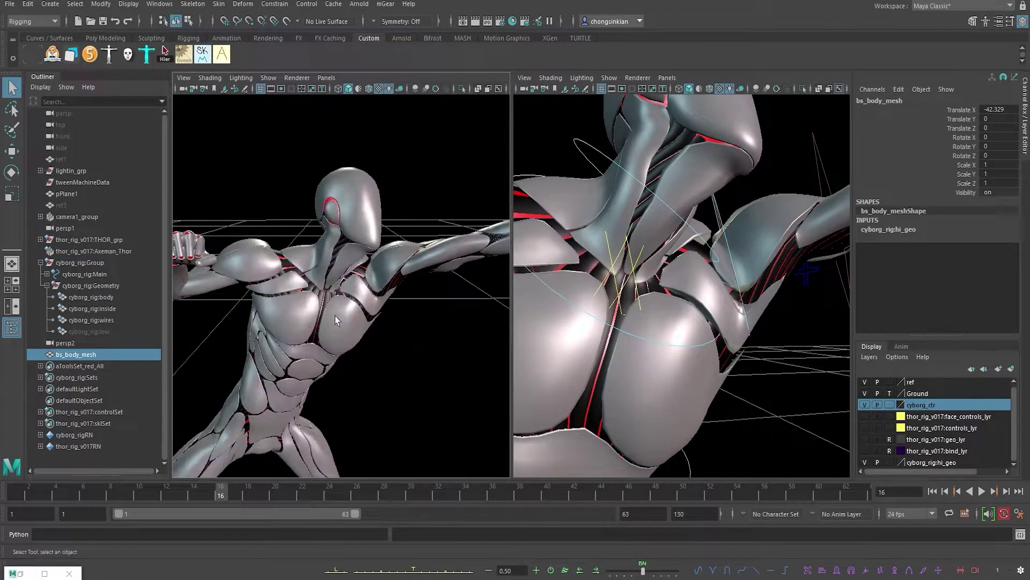
alt+right_drag(336, 317, 440, 294)
alt+drag(441, 294, 432, 307)
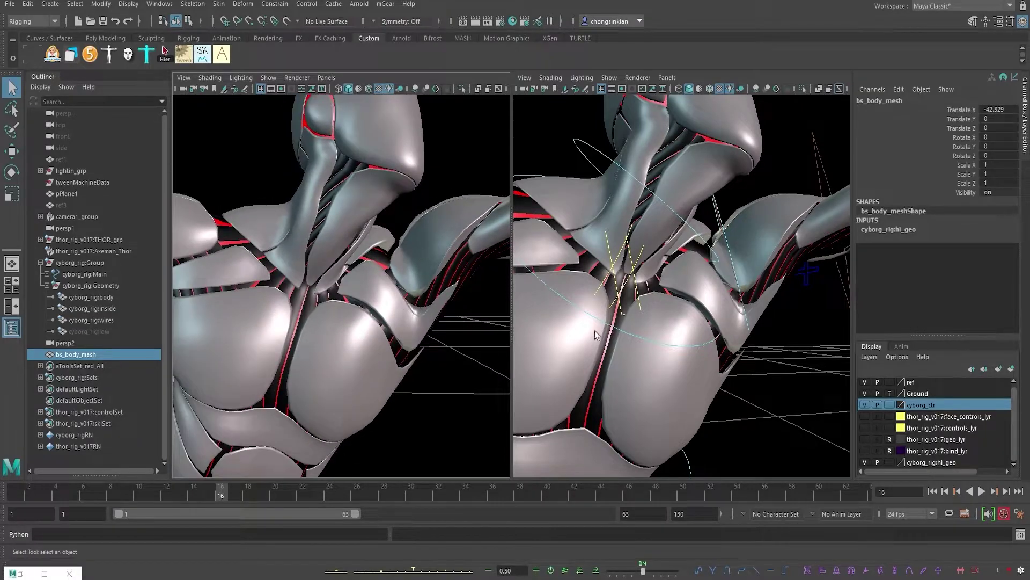
Step: Scrub the cyborg body's bs_body_mesh blend weight to compare the posed left shoulder with and without the correction
click(740, 230)
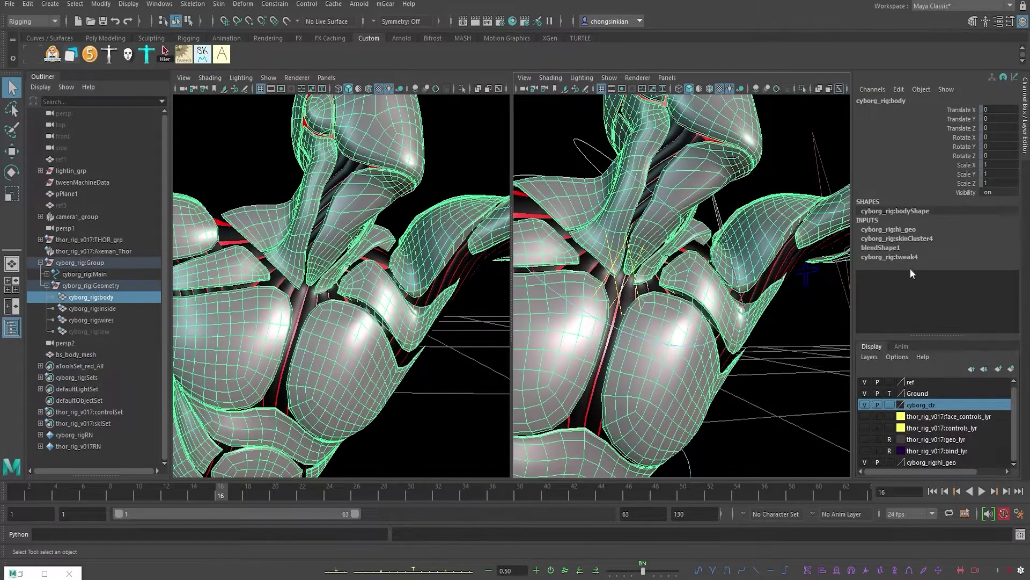
click(888, 248)
click(948, 266)
mouse_move(744, 197)
middle_down()
mouse_move(733, 192)
mouse_move(766, 187)
mouse_move(733, 192)
mouse_move(755, 187)
middle_up()
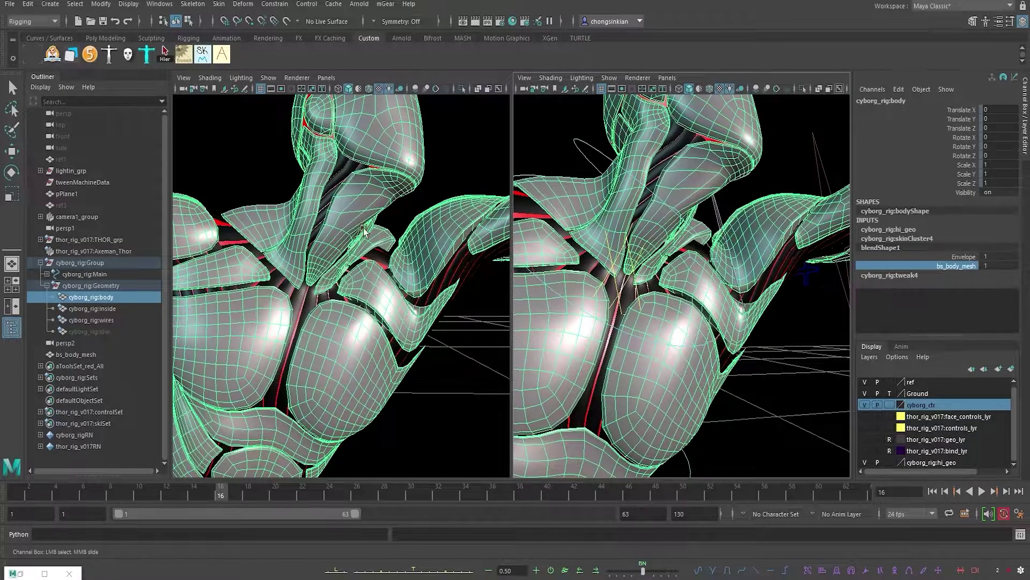
alt+drag(466, 281, 368, 243)
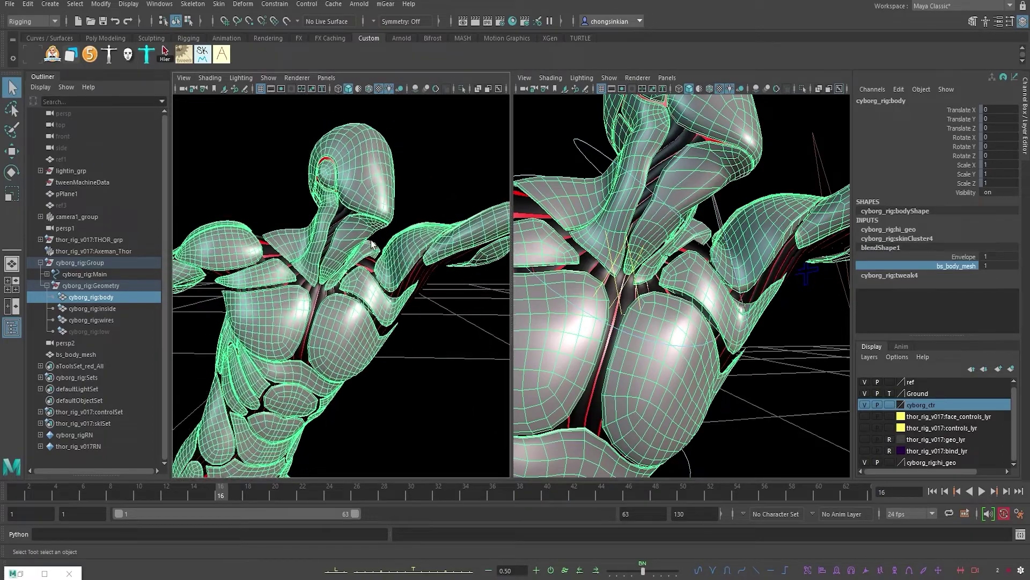
middle_drag(600, 274, 618, 263)
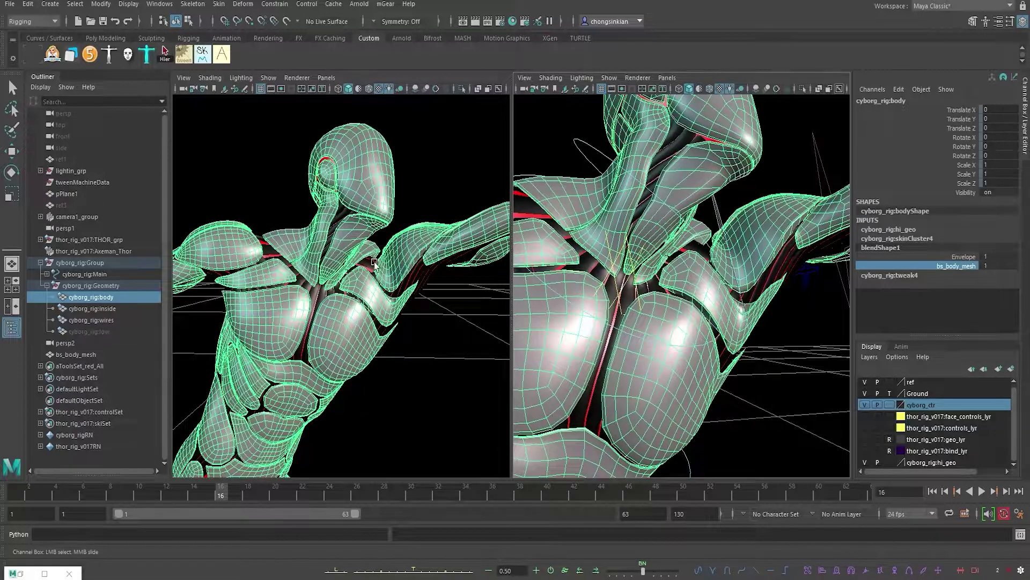
key(q)
scroll(432, 309, down, 5)
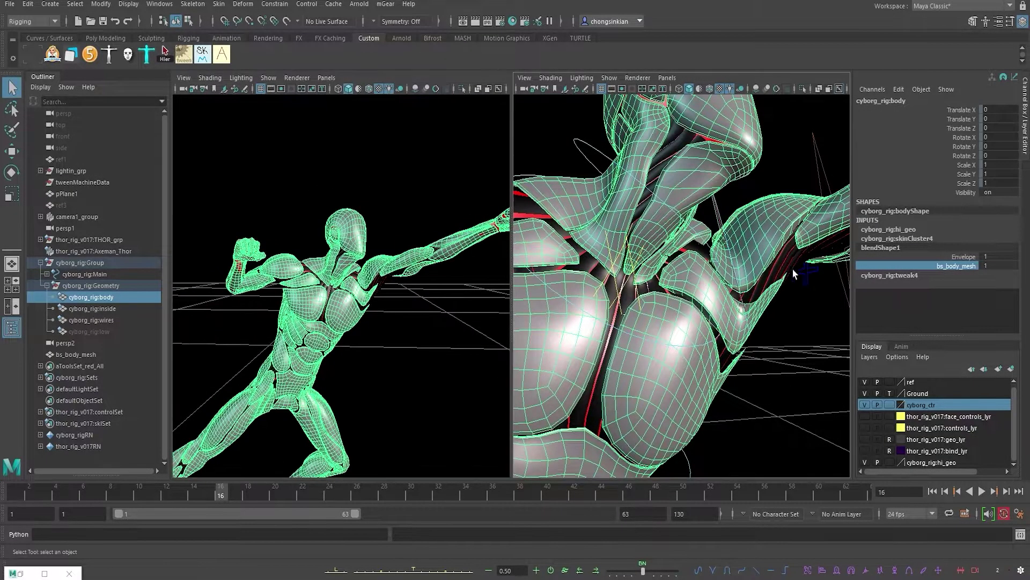
Step: Select the bs_body_mesh weight of blendShape1 on the cyborg body mesh and go to frame 13
click(693, 249)
click(695, 254)
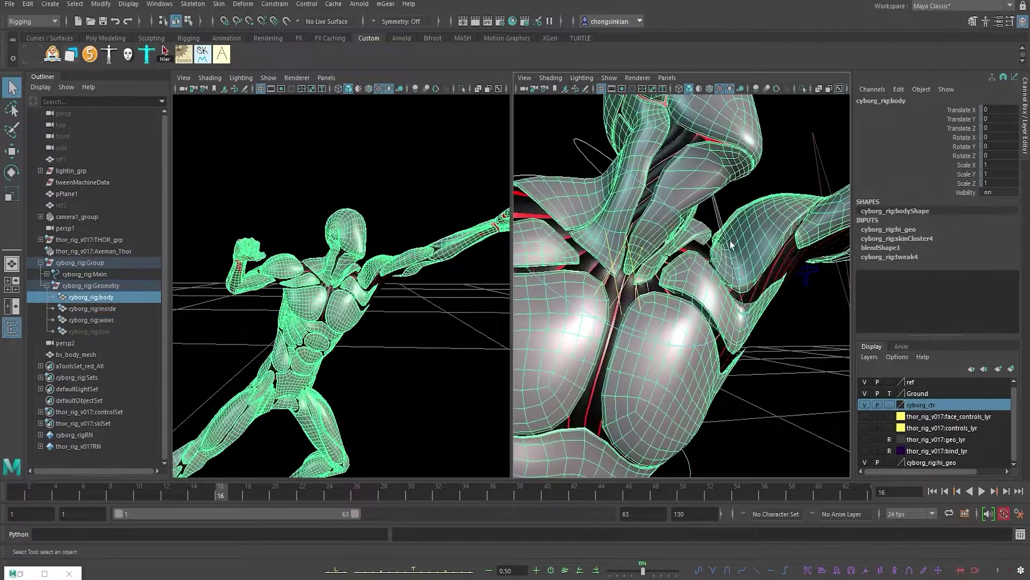
key(w)
scroll(687, 270, down, 5)
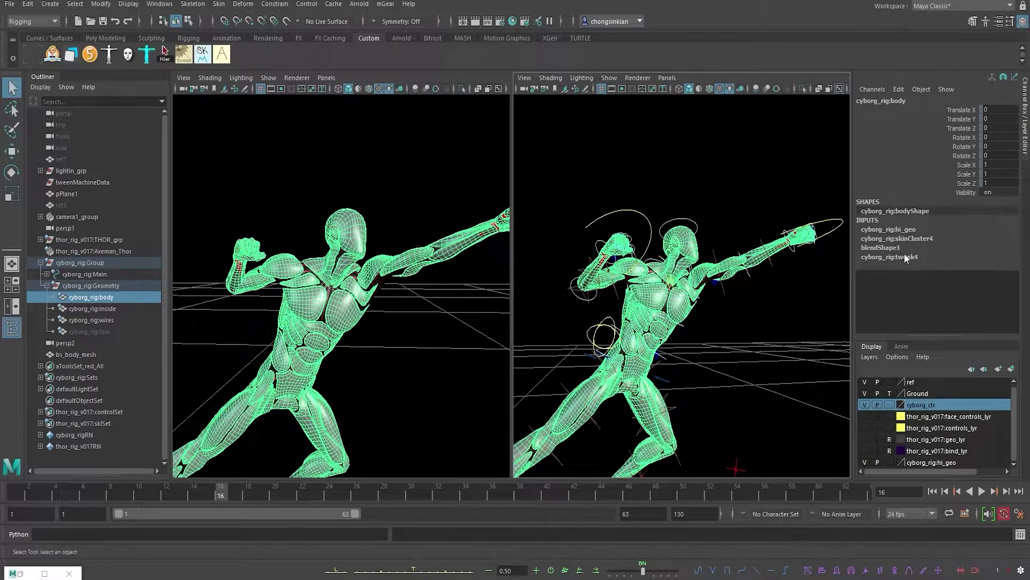
click(907, 247)
click(965, 266)
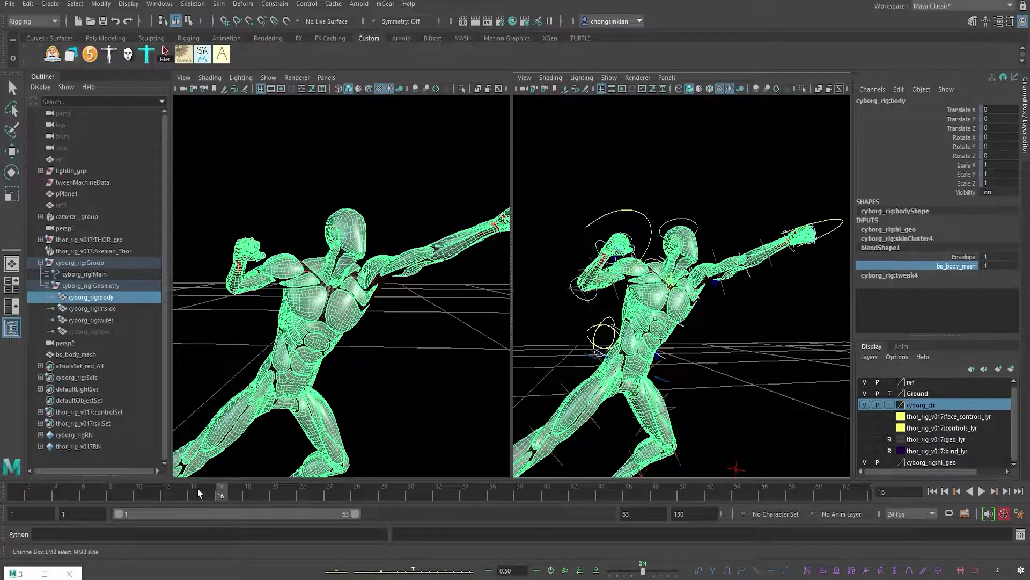
mouse_move(206, 493)
mouse_down()
mouse_move(15, 491)
mouse_move(246, 493)
mouse_move(163, 492)
mouse_move(231, 491)
mouse_move(168, 491)
mouse_move(180, 491)
mouse_up()
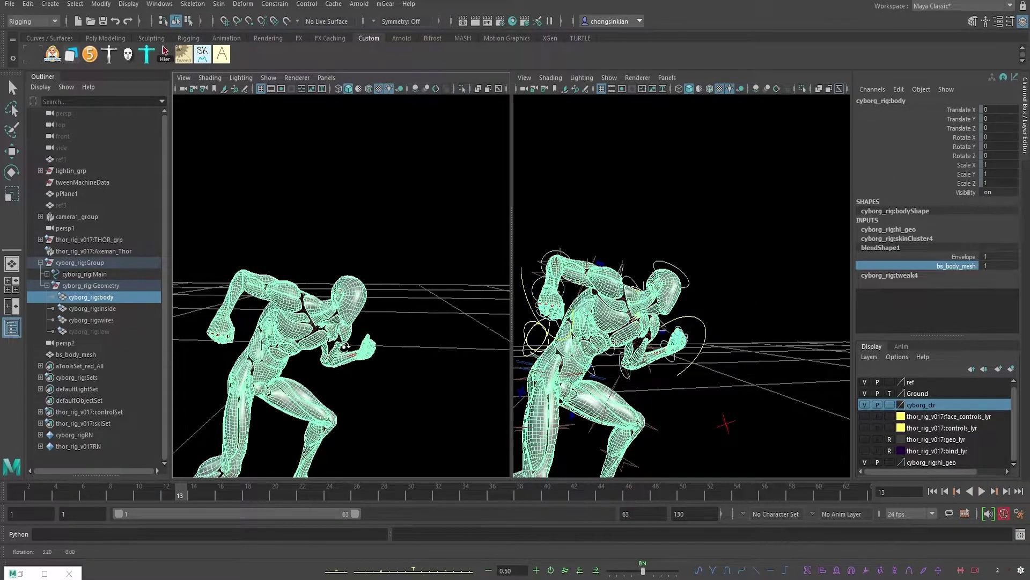
Step: Set the bs_body_mesh weight to 0 at frame 13 and key the selected channel
alt+drag(347, 348, 307, 346)
scroll(408, 322, up, 3)
alt+middle_drag(429, 322, 388, 327)
scroll(375, 338, up, 4)
alt+drag(376, 349, 343, 334)
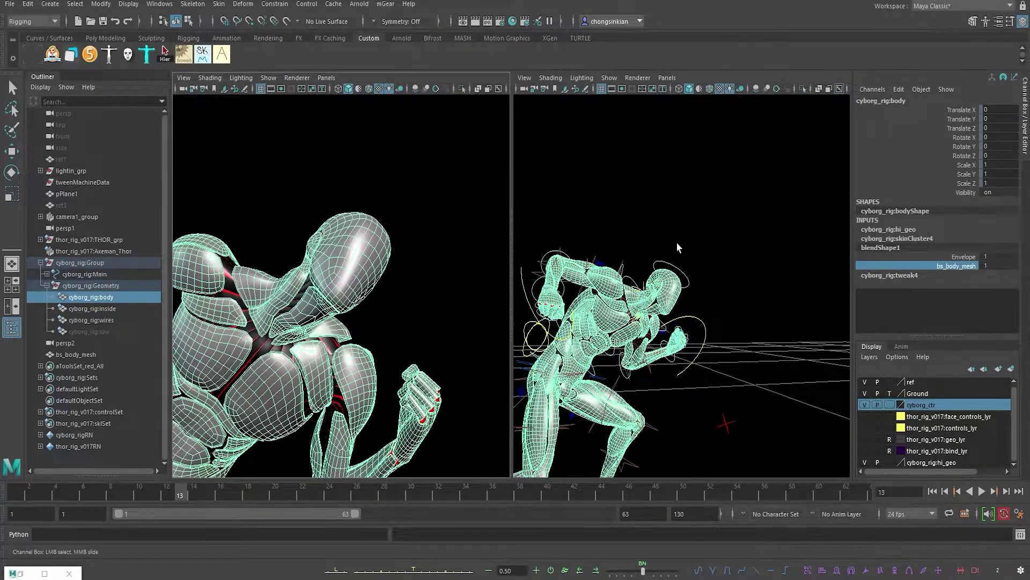
middle_drag(677, 248, 652, 242)
mouse_move(351, 351)
alt+mouse_down()
mouse_move(362, 349)
mouse_move(342, 357)
alt+mouse_up()
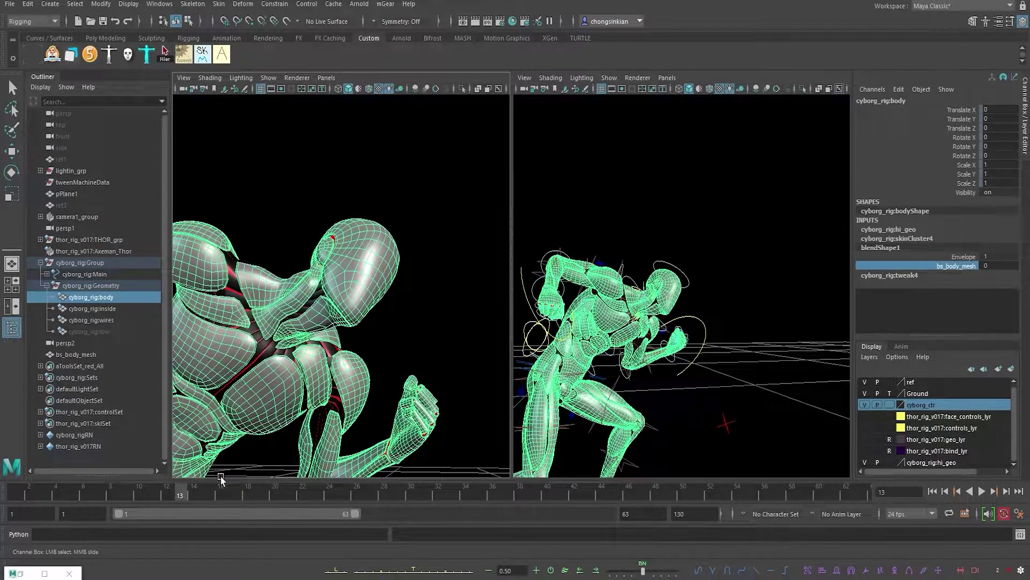
mouse_move(183, 493)
mouse_down()
mouse_move(220, 491)
mouse_move(177, 483)
mouse_up()
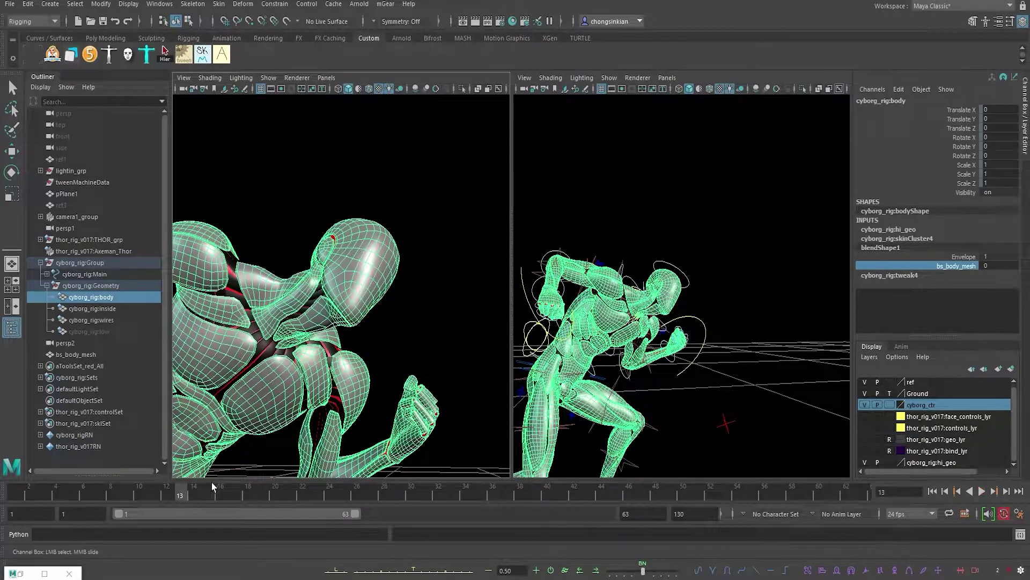
right_click(966, 269)
click(949, 290)
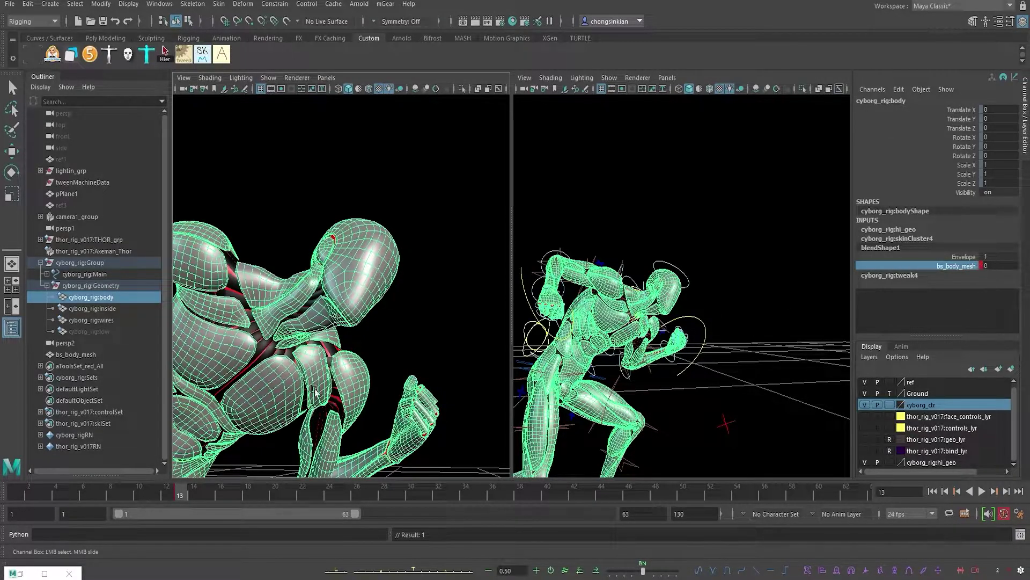
Step: Go to frame 16 and key the bs_body_mesh weight at 1 for the extended punch pose
key(alt+v)
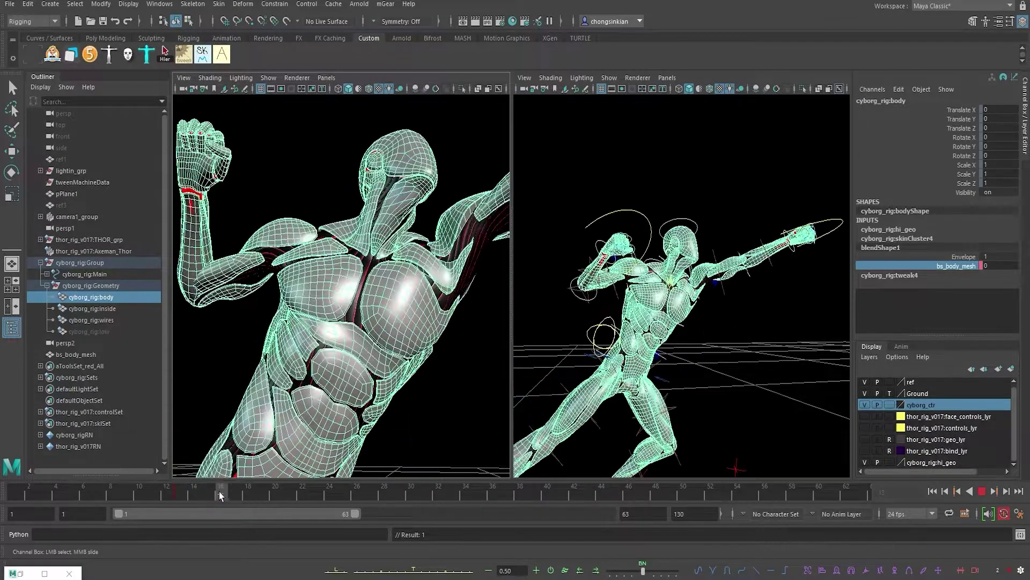
drag(229, 492, 221, 491)
alt+drag(414, 320, 442, 282)
alt+drag(424, 248, 394, 207)
alt+middle_drag(389, 198, 351, 250)
alt+drag(363, 253, 372, 243)
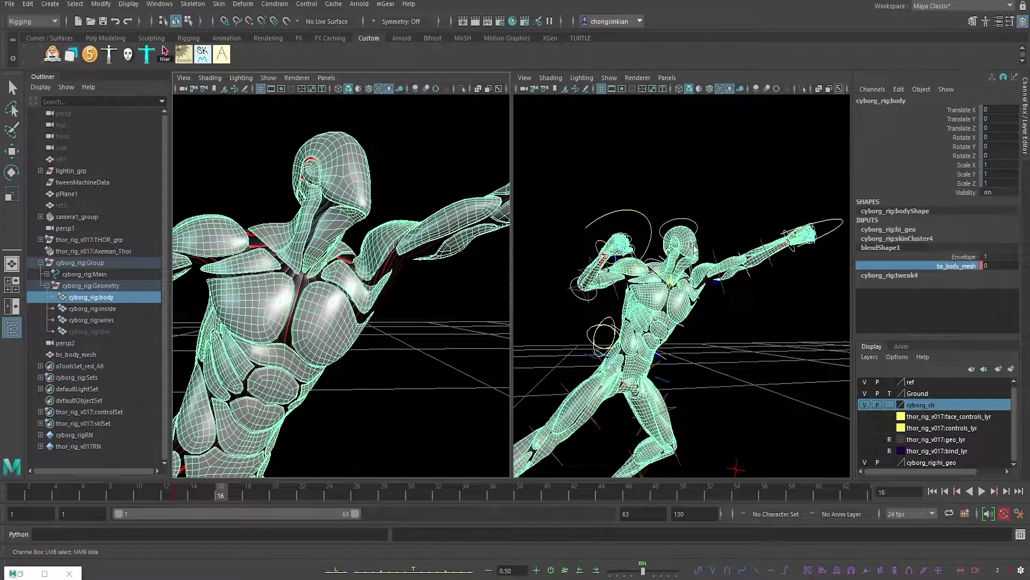
middle_drag(670, 191, 511, 218)
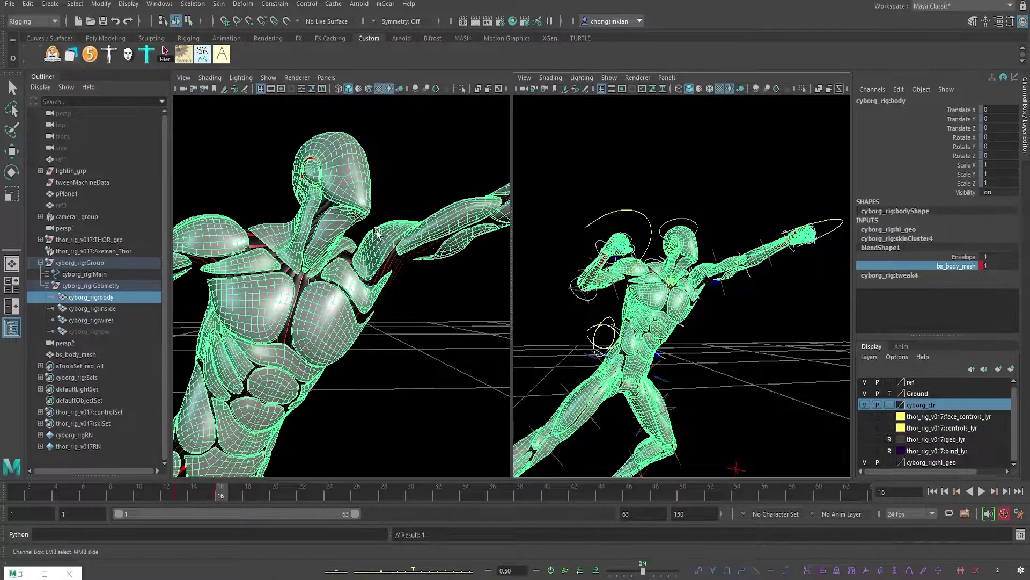
Step: Go to frame 20 and key the bs_body_mesh weight at 0 for the crouched pose
drag(231, 490, 264, 490)
alt+right_drag(430, 253, 397, 263)
alt+middle_drag(397, 263, 364, 272)
alt+drag(363, 273, 316, 462)
drag(263, 488, 280, 488)
mouse_move(368, 394)
alt+mouse_down()
mouse_move(274, 389)
mouse_move(367, 378)
alt+mouse_up()
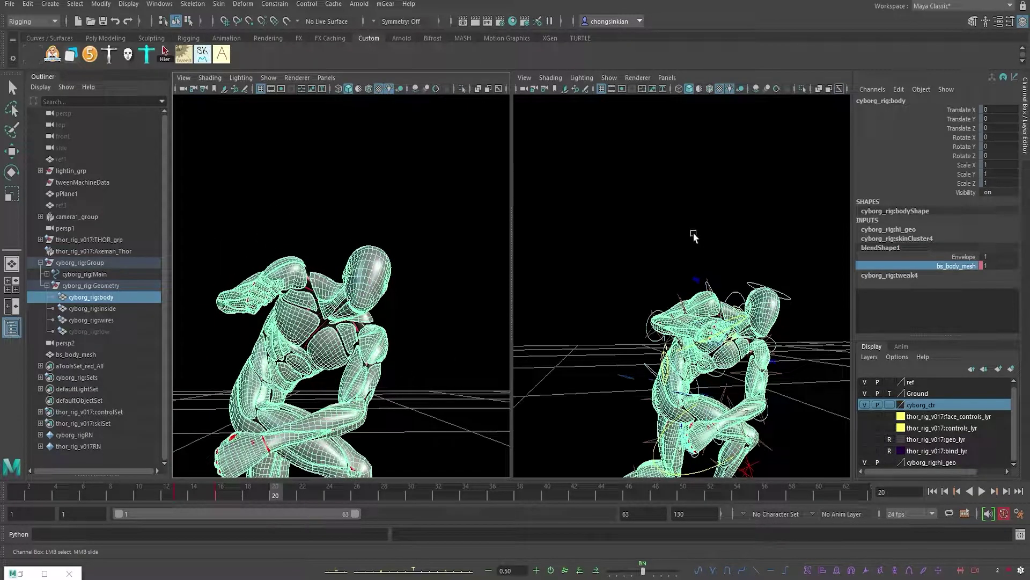
middle_drag(696, 233, 676, 230)
mouse_move(356, 354)
alt+mouse_down()
mouse_move(409, 365)
mouse_move(371, 346)
alt+mouse_up()
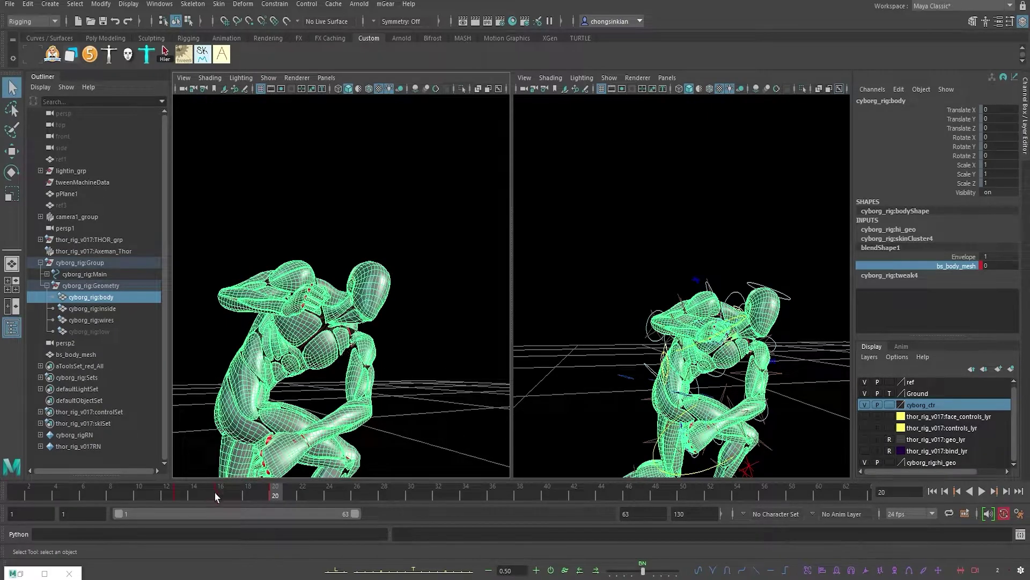
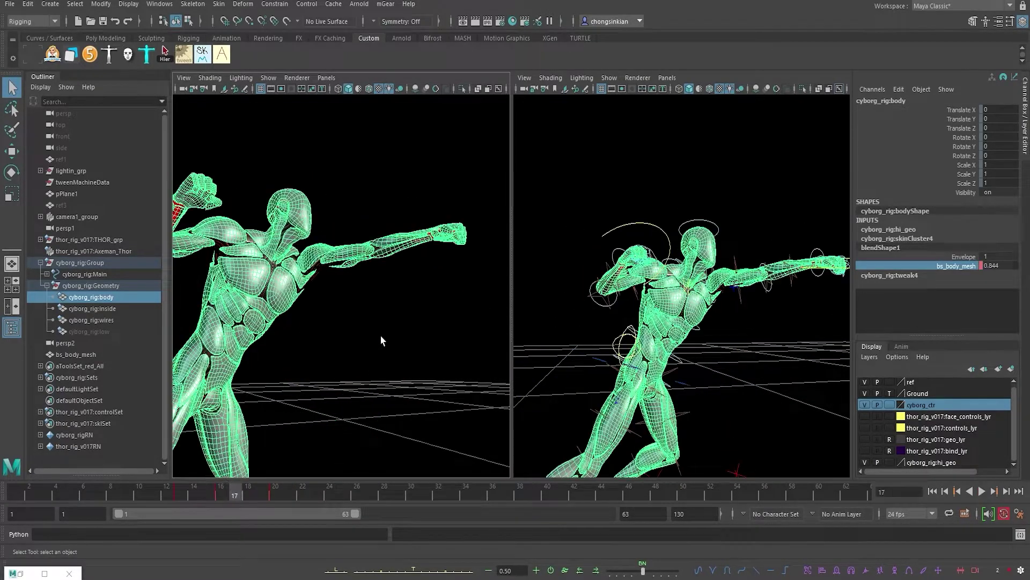
Step: Examine the cyborg's right shoulder deformation from several angles in the kick pose at frame 48
alt+drag(392, 332, 334, 351)
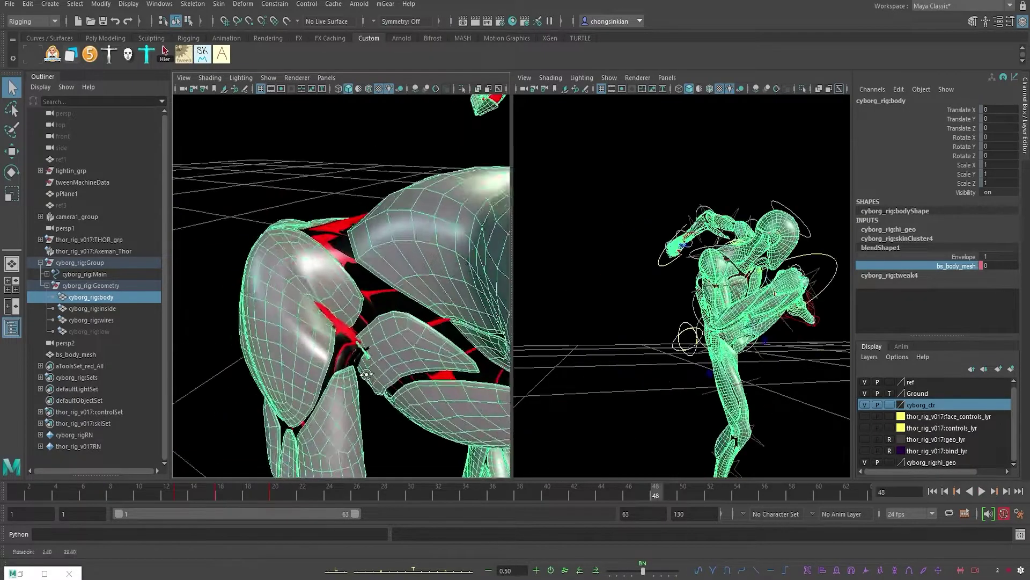
alt+drag(344, 326, 327, 322)
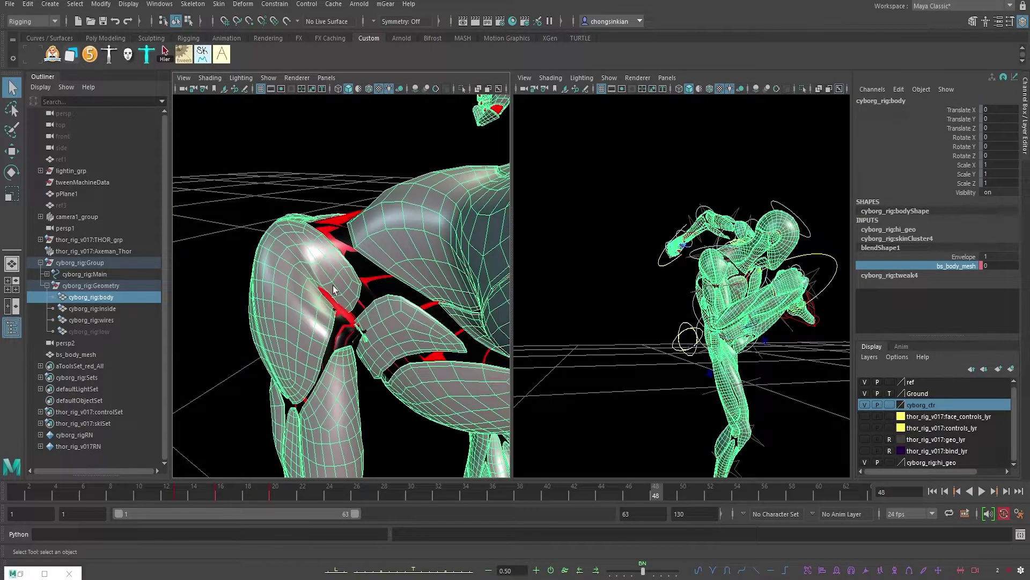
click(353, 318)
key(f)
alt+drag(321, 277, 542, 269)
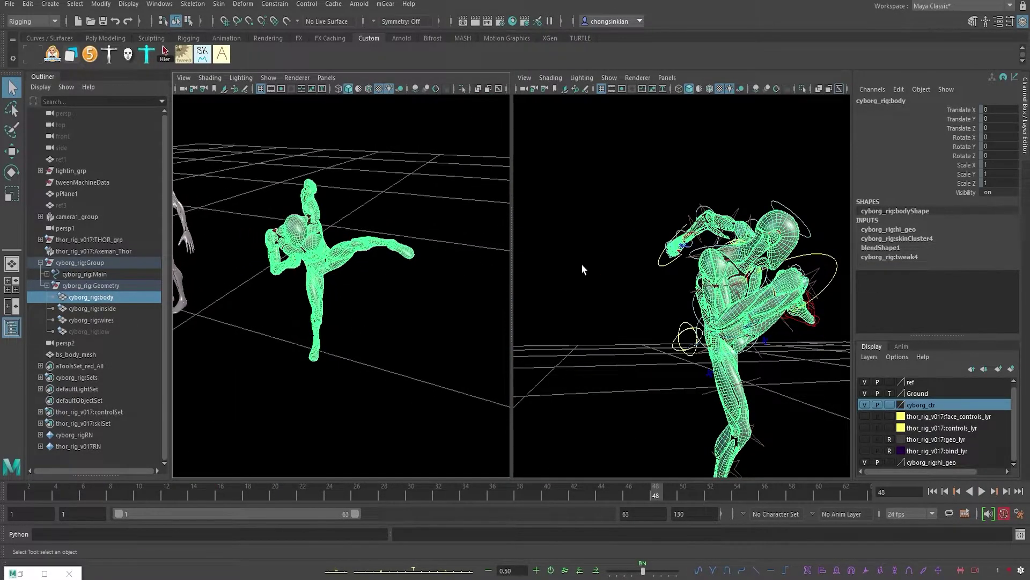
click(693, 260)
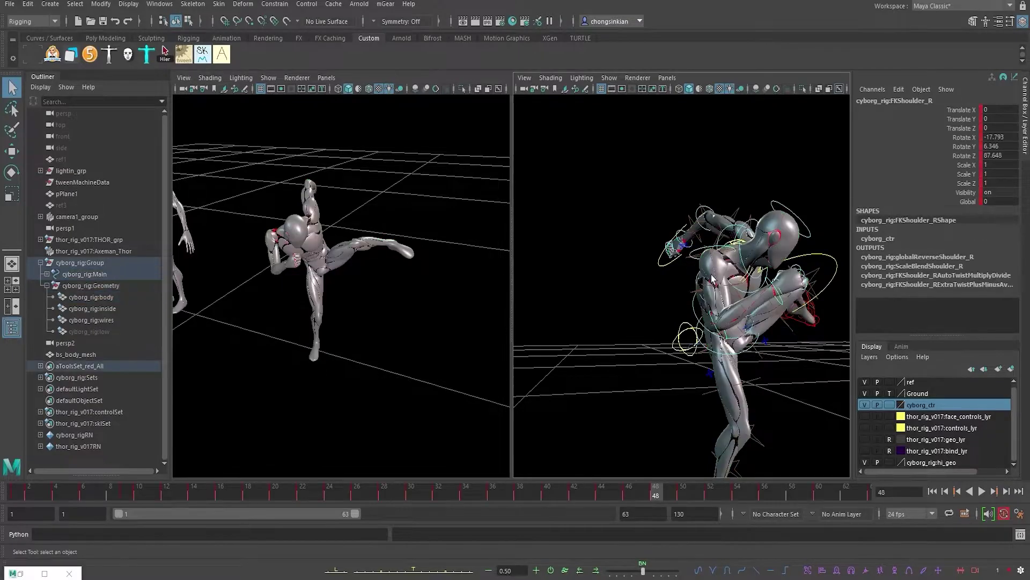
scroll(656, 308, up, 3)
key(f)
alt+drag(396, 345, 370, 316)
alt+right_drag(354, 313, 421, 324)
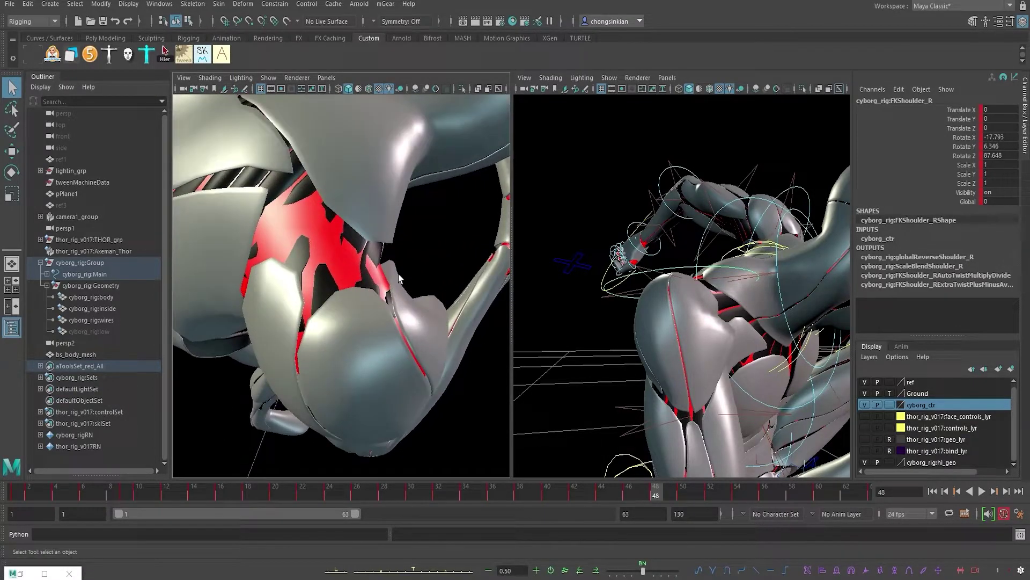
mouse_move(444, 333)
alt+mouse_down()
mouse_move(413, 319)
mouse_move(429, 323)
alt+mouse_up()
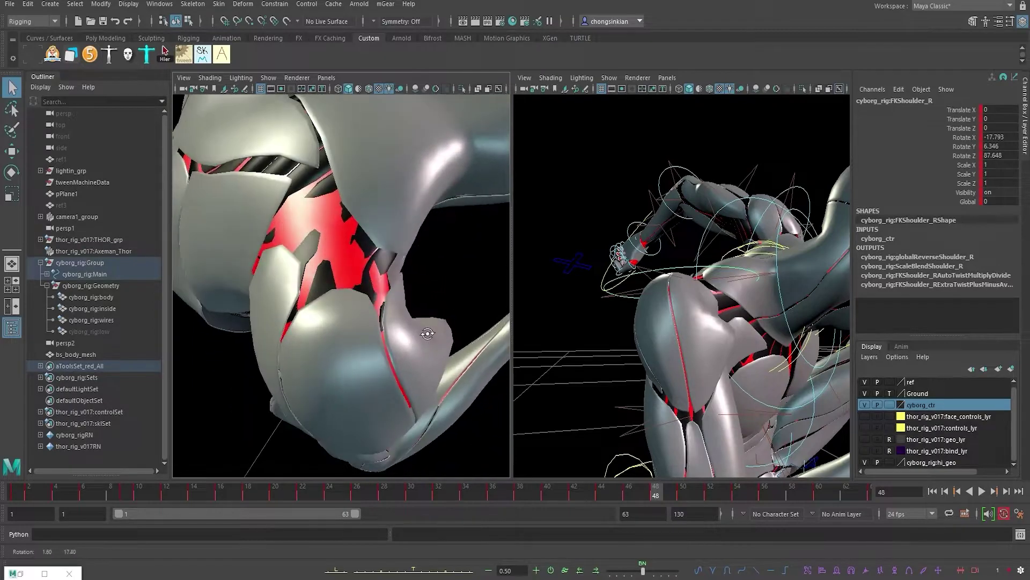
alt+right_drag(429, 323, 370, 322)
alt+drag(371, 322, 389, 329)
scroll(389, 329, down, 8)
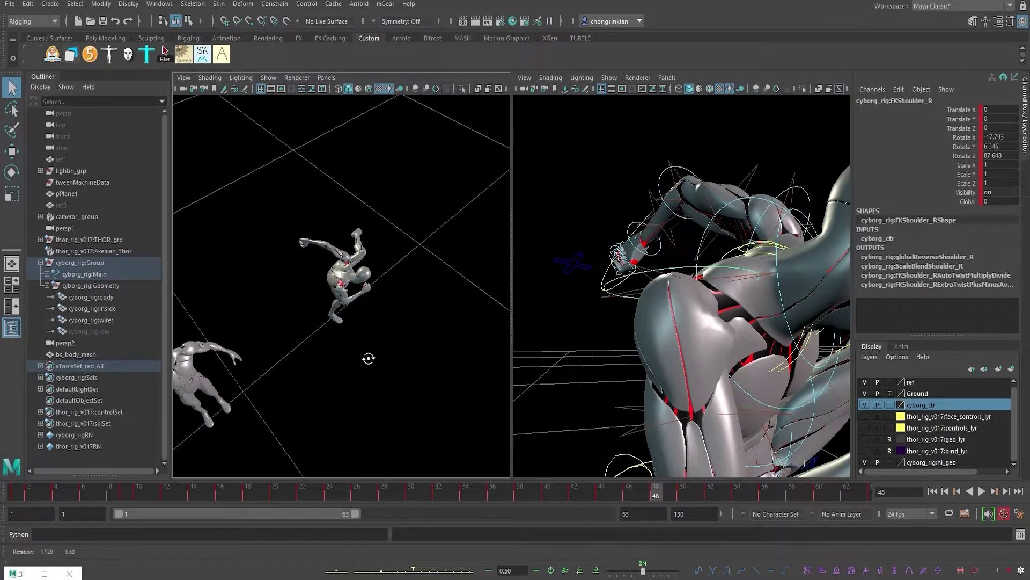
Step: Examine the shoulder area of the existing bs_body_mesh target and compare it with the kicking rig
click(218, 330)
key(f)
alt+drag(333, 298, 361, 275)
alt+right_drag(333, 274, 397, 279)
alt+middle_drag(338, 246, 357, 323)
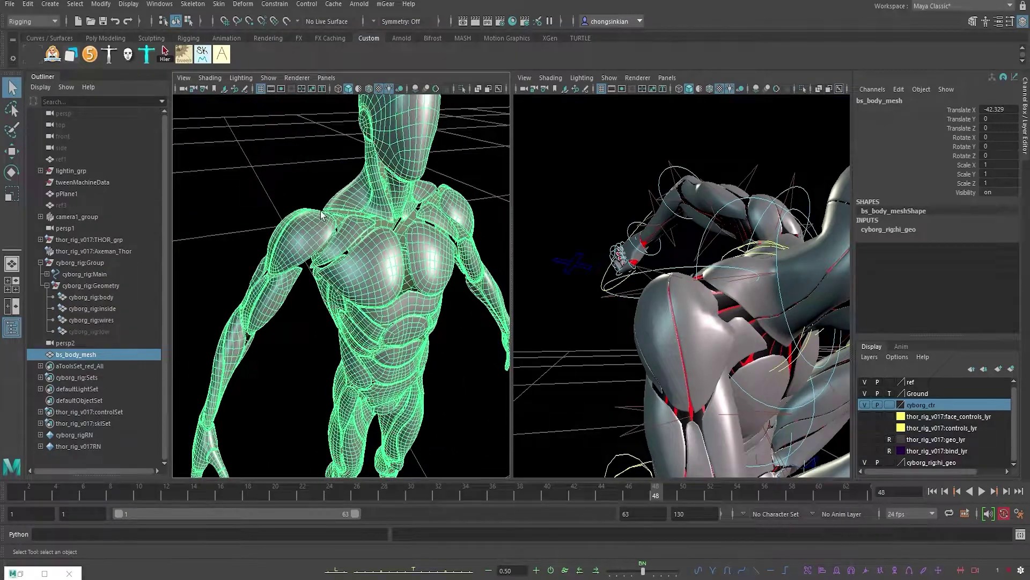
alt+drag(764, 302, 759, 233)
click(782, 304)
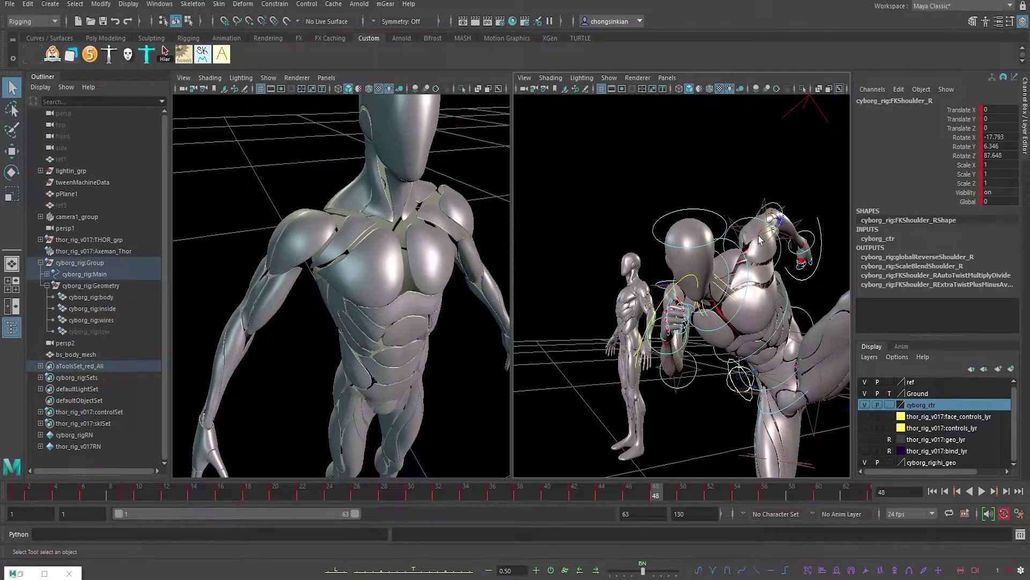
click(392, 256)
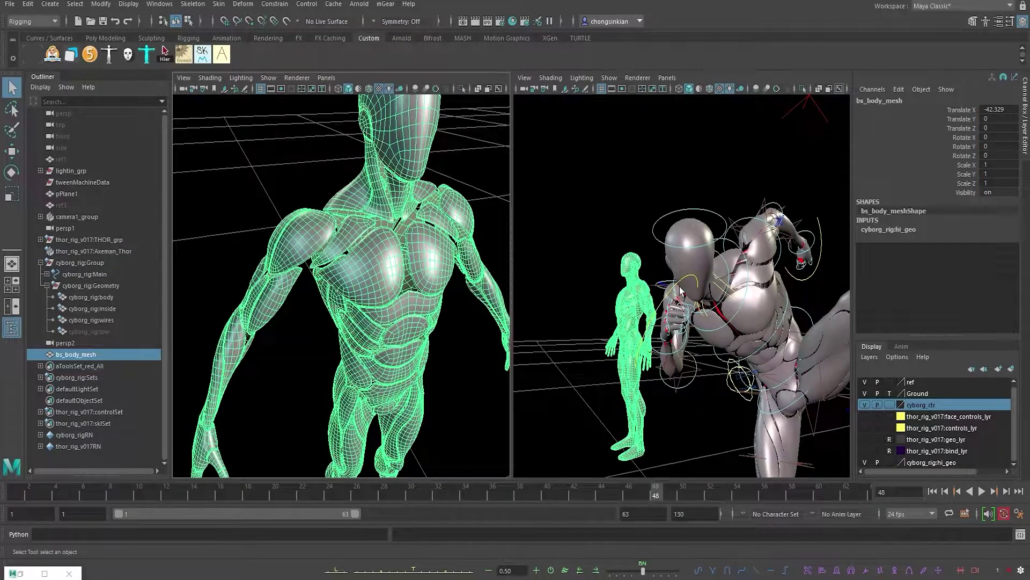
Step: Try the bs_body_mesh weight of blendShape1 at 1 on the cyborg body mesh in the kick pose
click(758, 280)
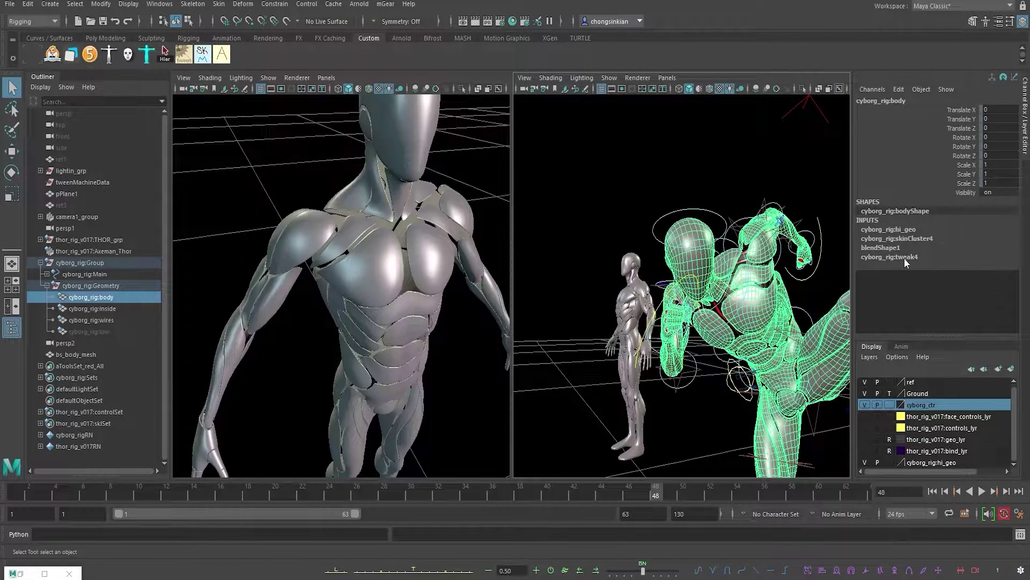
click(890, 248)
click(886, 267)
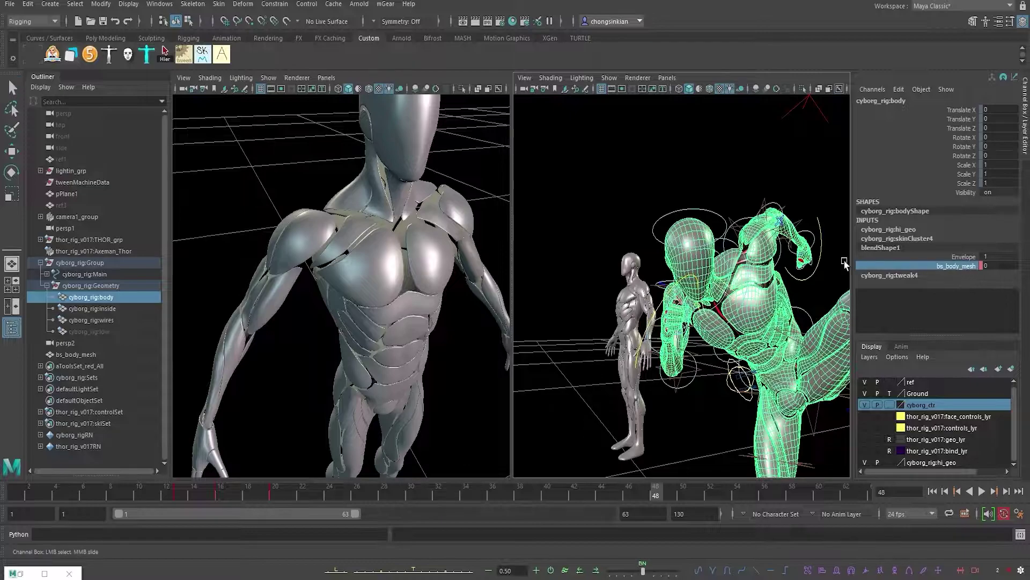
middle_drag(682, 192, 693, 192)
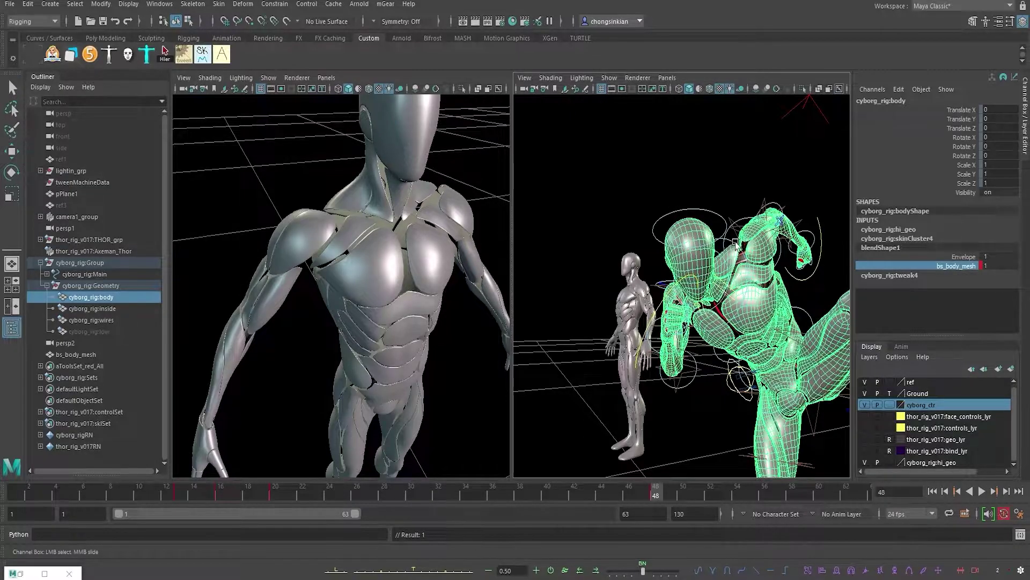
key(q)
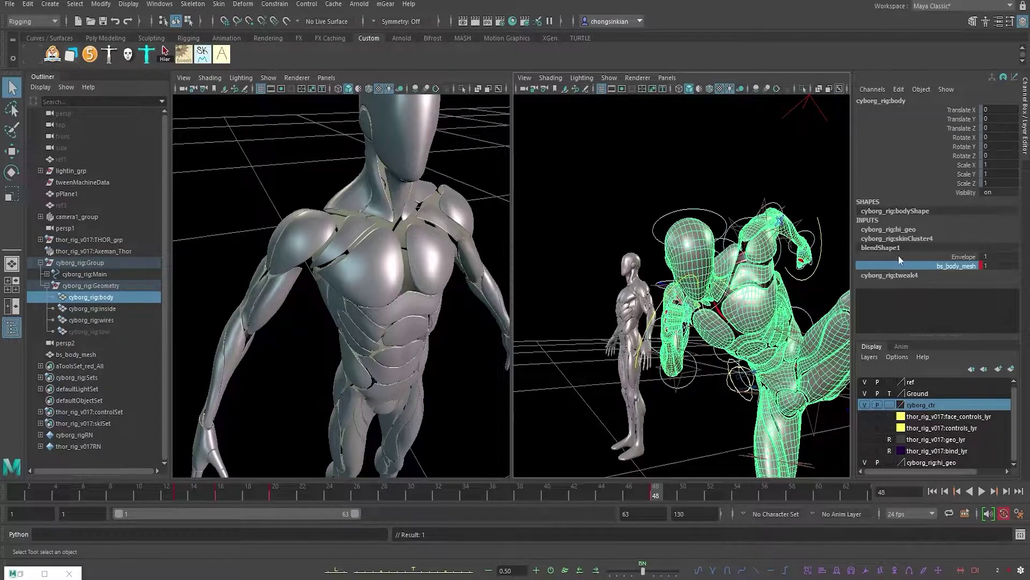
alt+drag(675, 278, 740, 281)
mouse_move(672, 299)
alt+mouse_down()
mouse_move(643, 350)
mouse_move(709, 315)
mouse_move(653, 300)
alt+mouse_up()
click(960, 266)
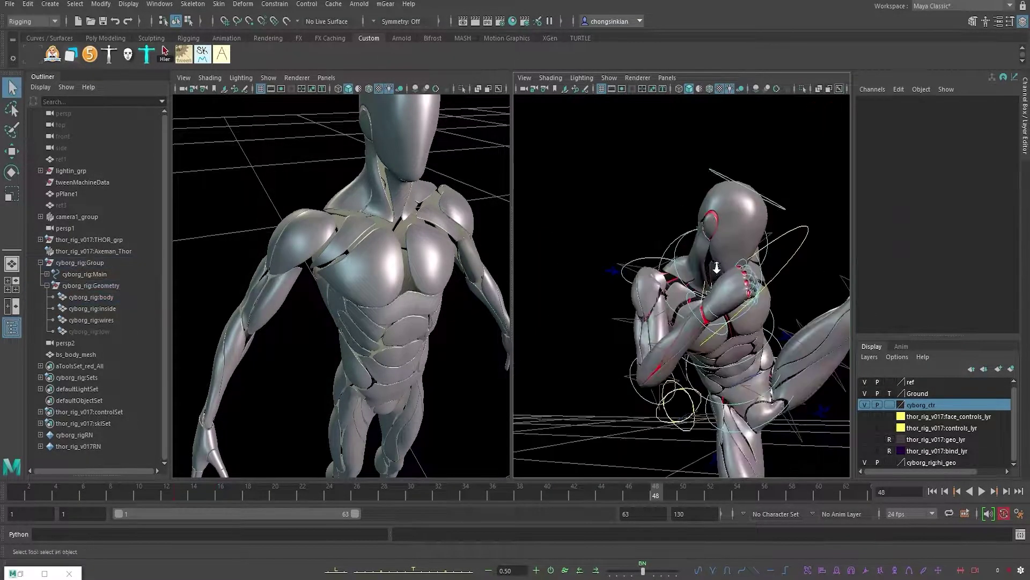
Step: Turn off the skinCluster4 envelope on the cyborg body mesh so it returns to its default pose
alt+right_drag(717, 267, 722, 268)
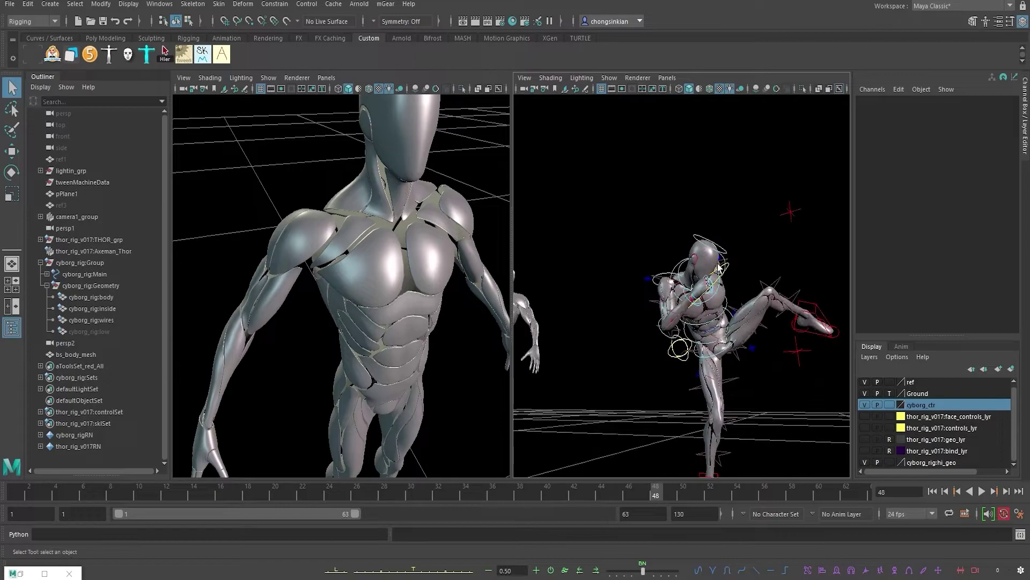
click(698, 256)
alt+drag(698, 256, 695, 339)
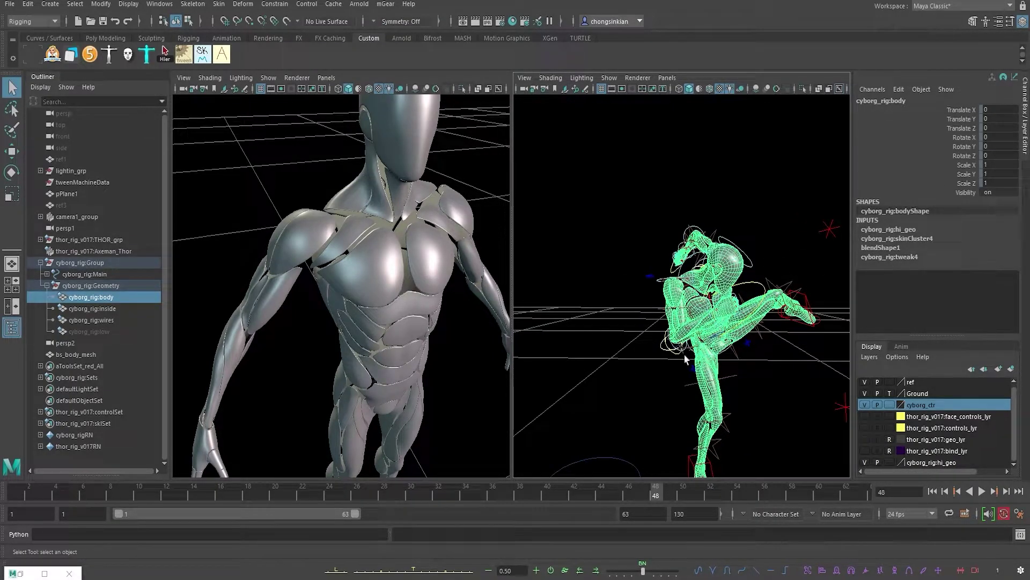
click(897, 239)
click(964, 247)
middle_drag(630, 237, 697, 193)
scroll(601, 228, down, 10)
key(q)
Step: Duplicate the cyborg body mesh in its default pose and unparent the copy from the rig's geometry group
click(648, 280)
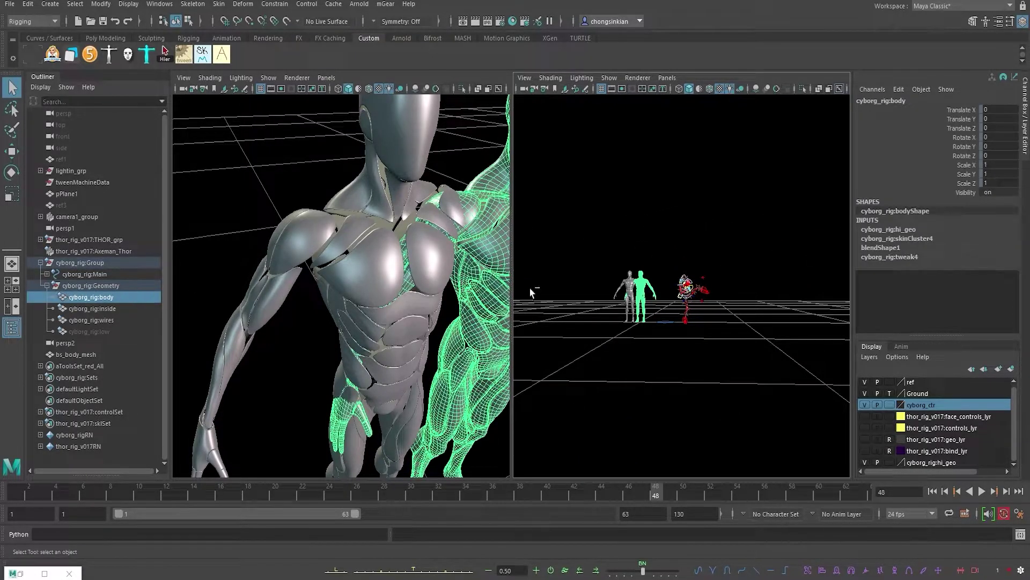
key(ctrl+d)
click(79, 341)
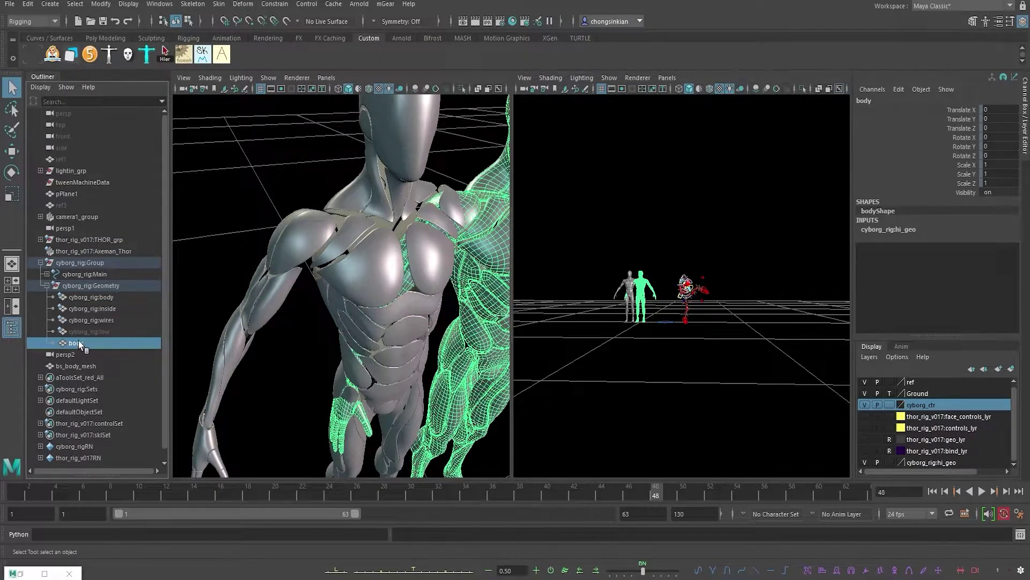
key(shift+p)
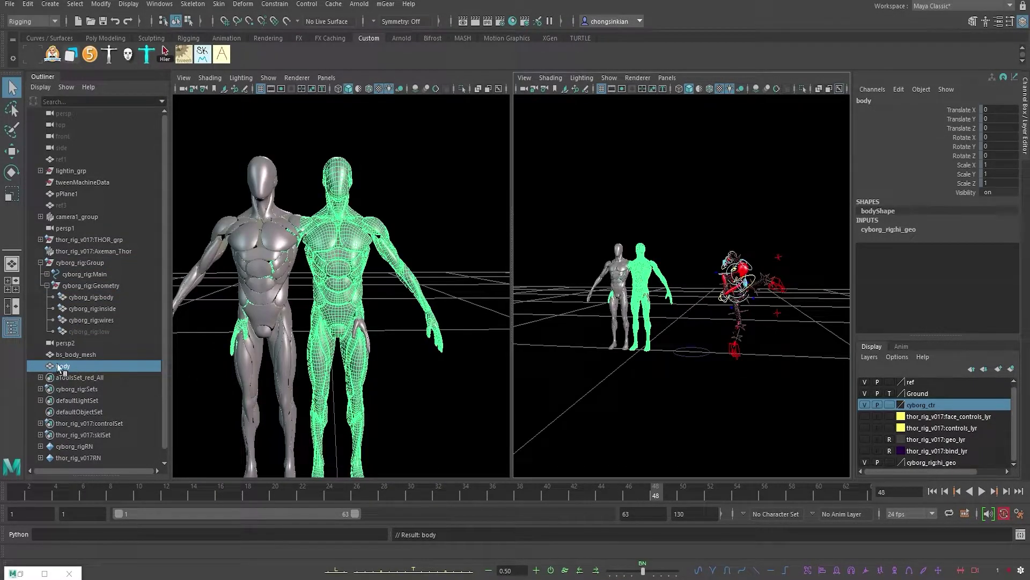
Step: Rename the duplicated body mesh to bs_body_mesh_2
double_click(58, 365)
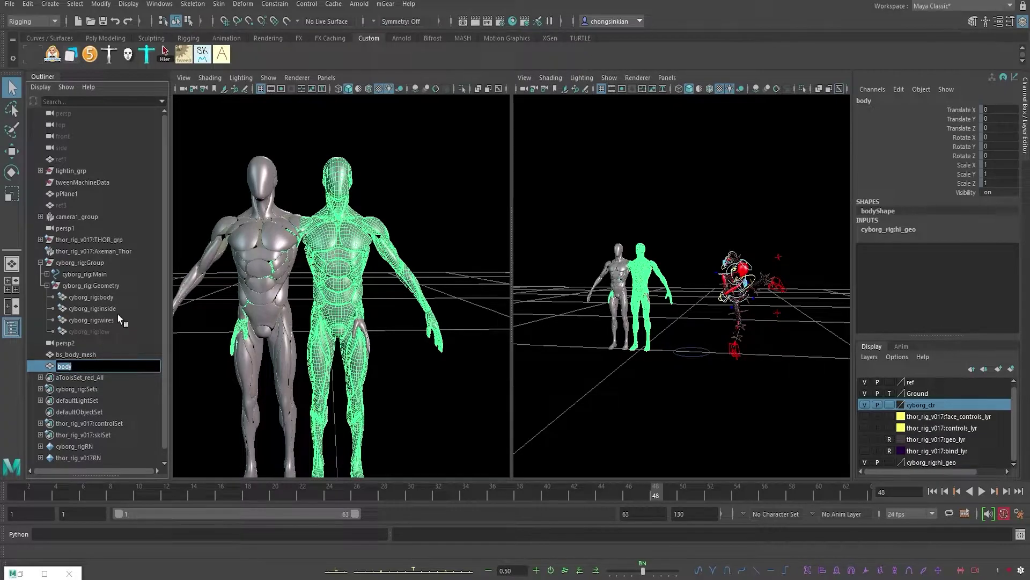
text(bs_)
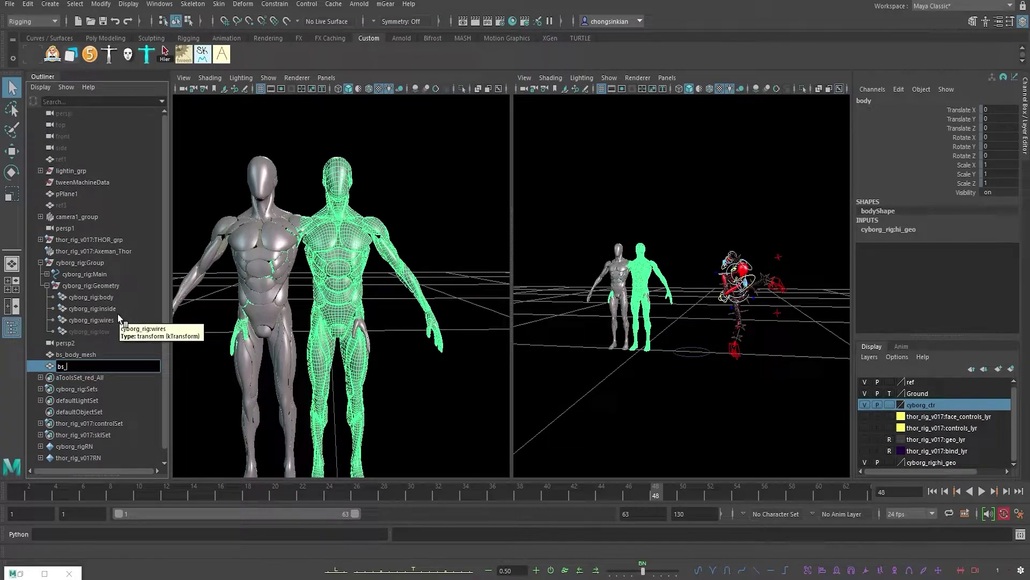
text(body_mesh_2)
key(Return)
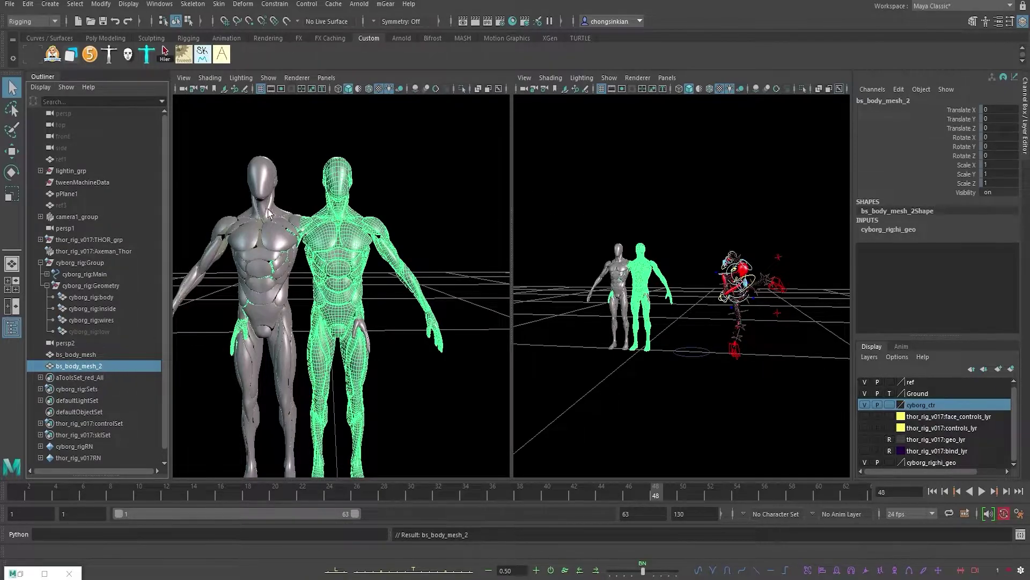
Step: Unlock the translate, rotate and scale channels of bs_body_mesh_2 and move it to about -111 in X, beside the first copy
drag(970, 111, 968, 183)
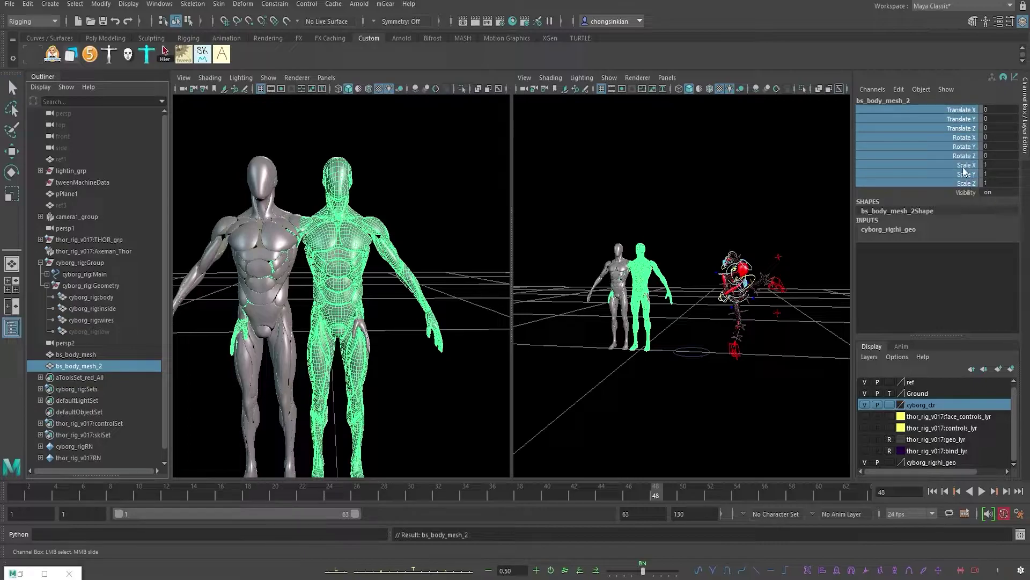
right_click(956, 163)
click(961, 412)
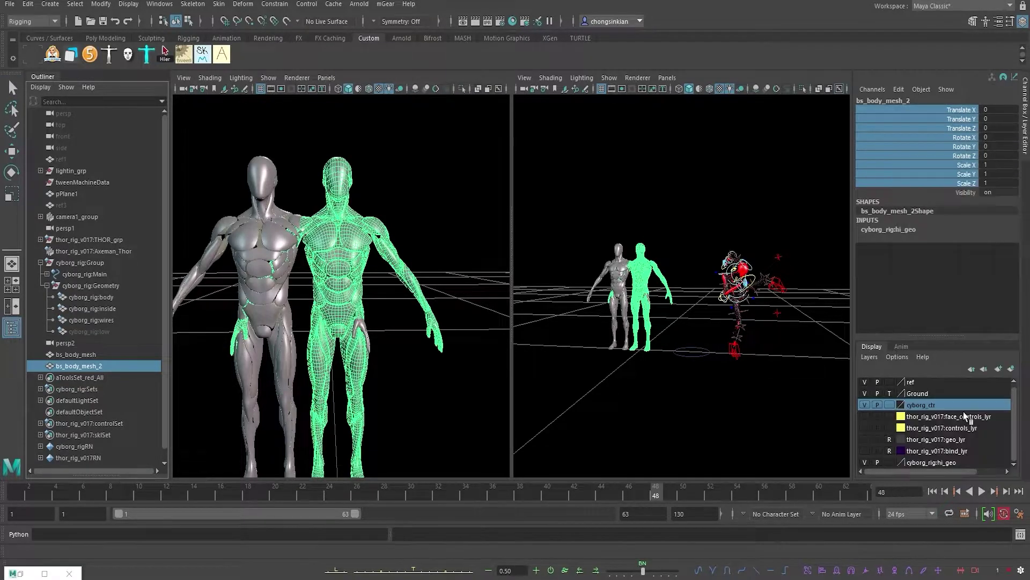
key(w)
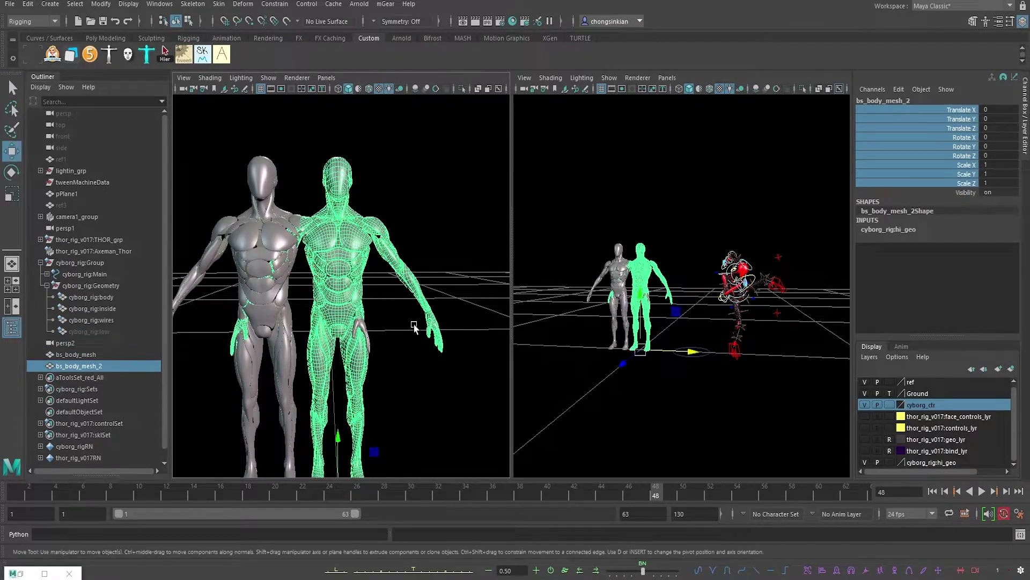
key(f)
drag(393, 401, 295, 398)
key(q)
Step: Turn the skinCluster4 envelope back on for the original cyborg body mesh to restore its kick pose
click(354, 323)
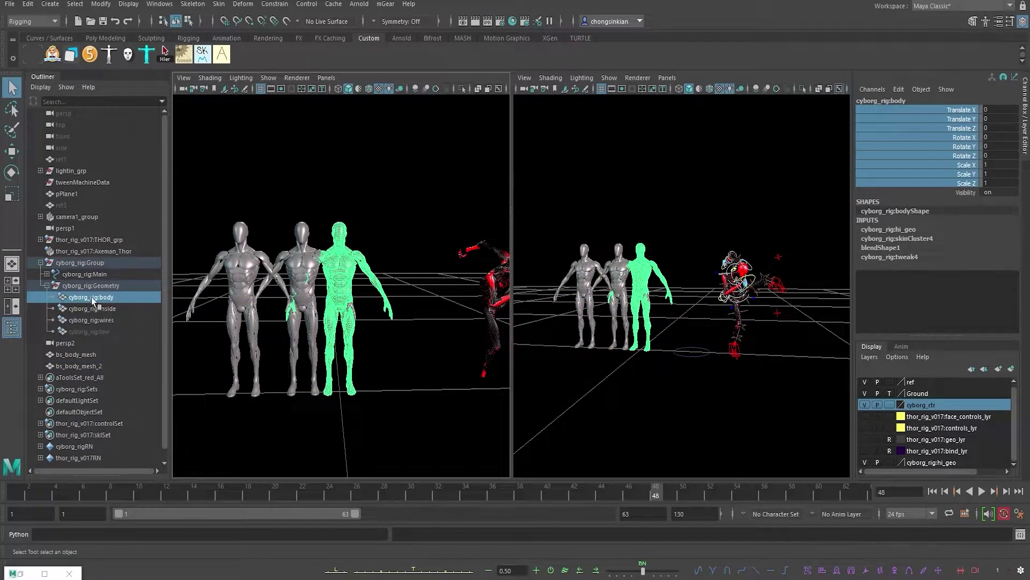
click(906, 237)
click(963, 249)
middle_drag(701, 207, 713, 215)
key(q)
Step: Select bs_body_mesh_2 followed by the cyborg body mesh and open the options for adding a blend shape target
click(87, 367)
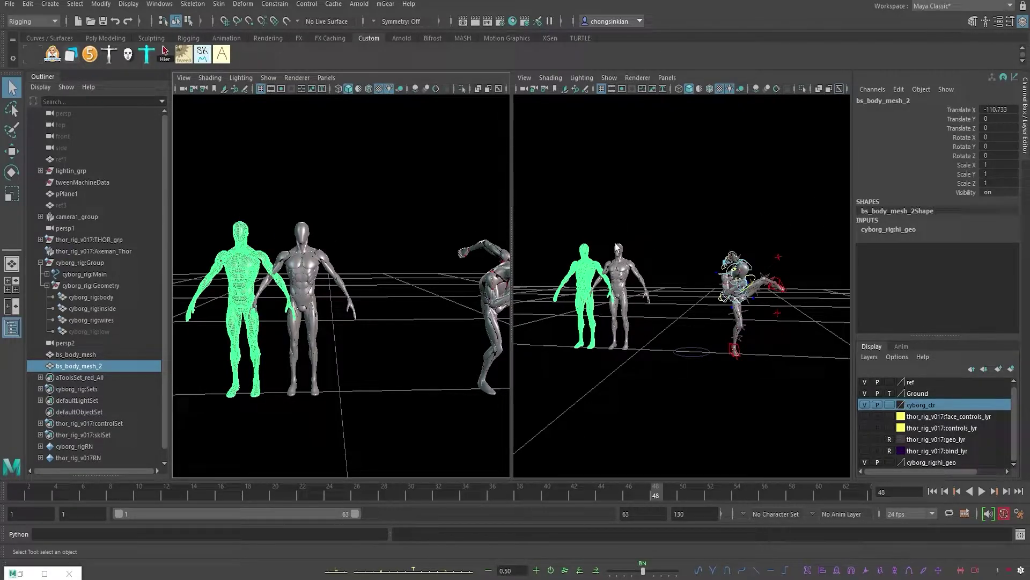
alt+drag(617, 237, 666, 263)
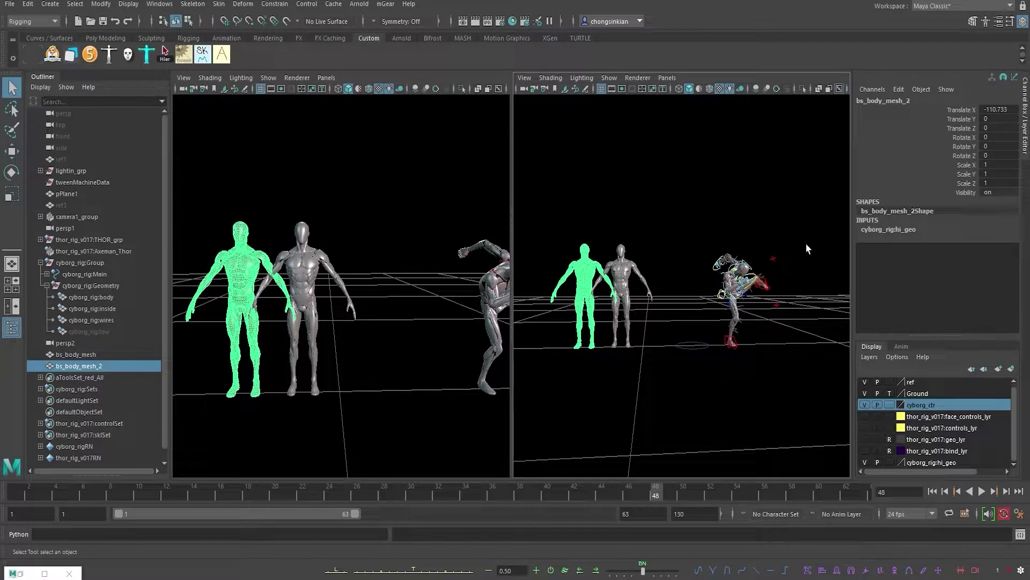
shift+click(748, 275)
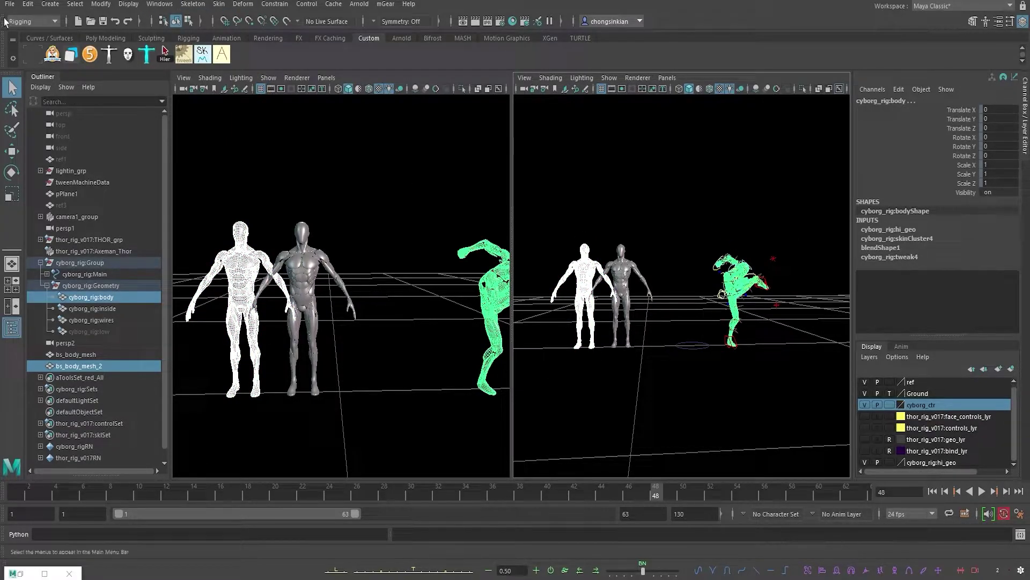
click(243, 4)
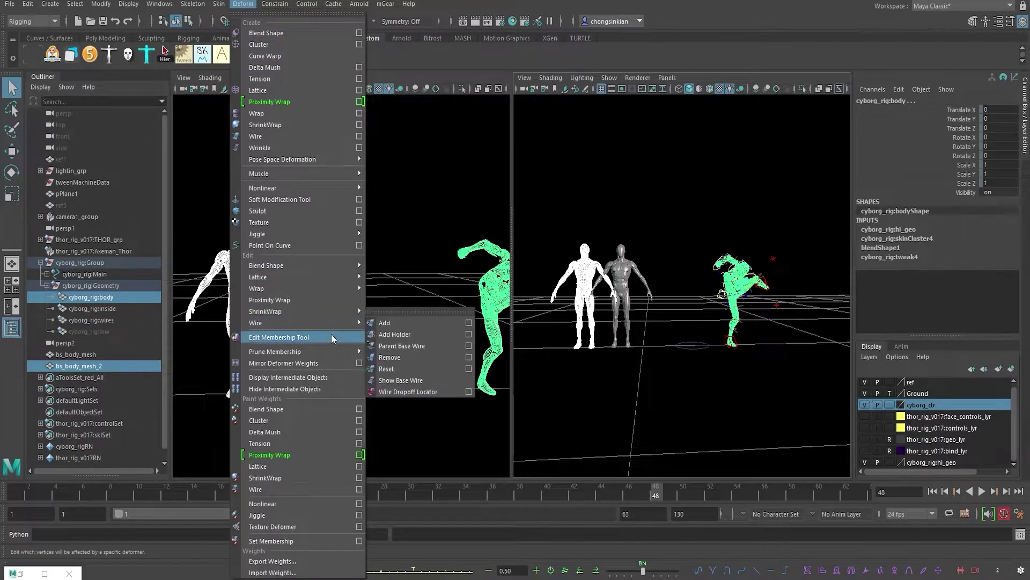
mouse_move(323, 267)
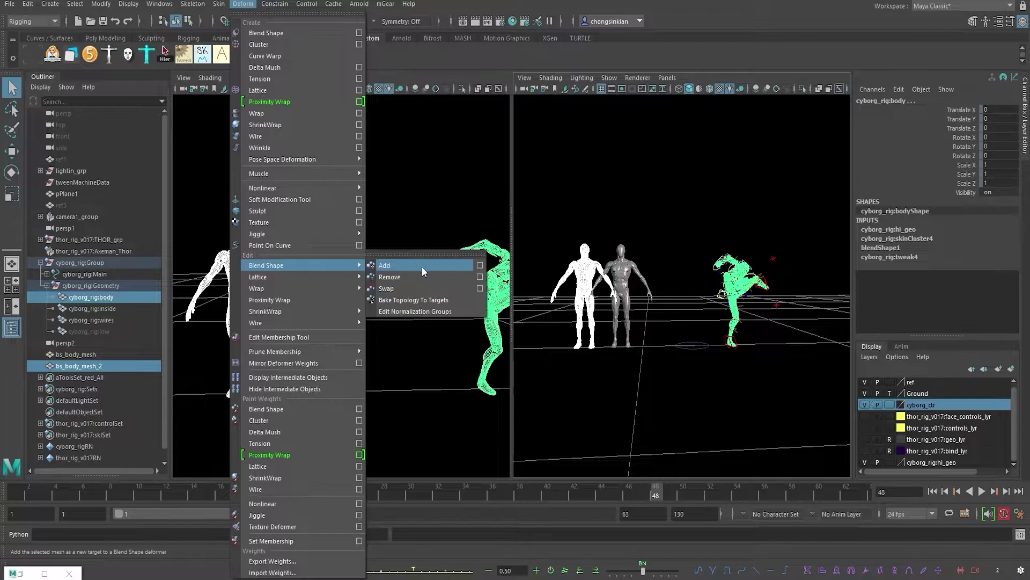
click(480, 267)
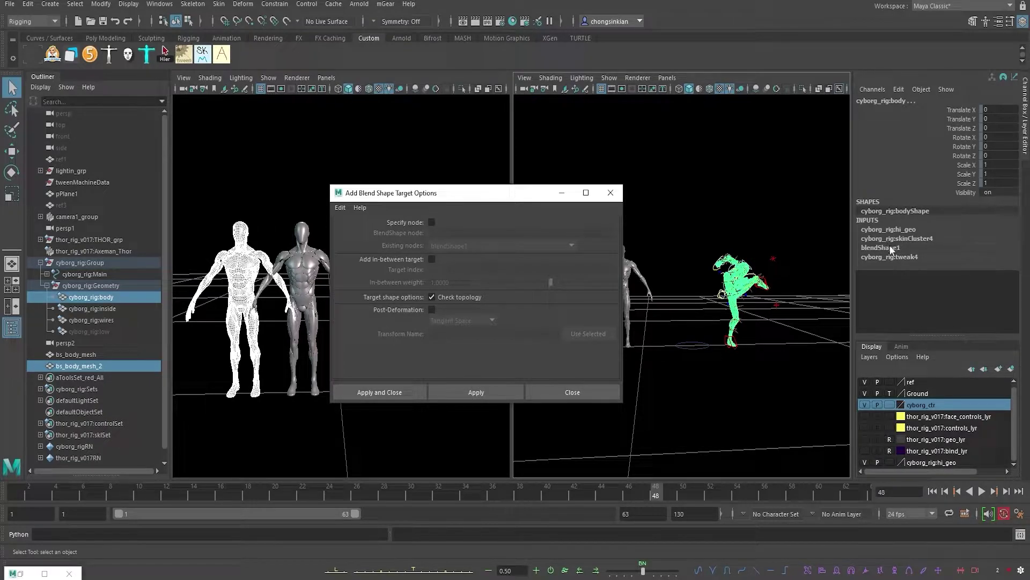
Step: Add bs_body_mesh_2 as a new target on the existing blendShape1 node and show that node's weight channels
click(432, 222)
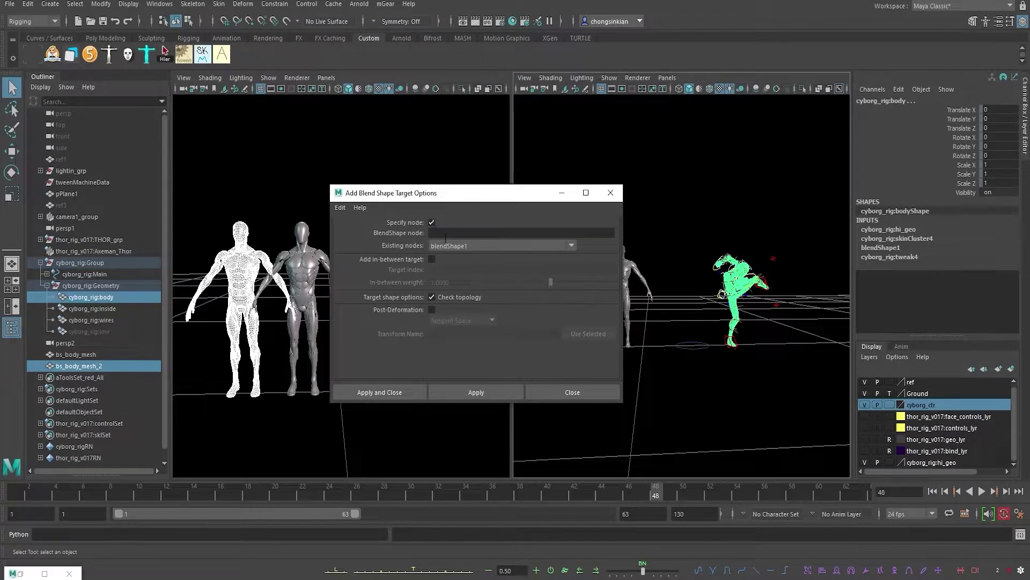
click(473, 247)
click(465, 258)
click(475, 396)
click(577, 394)
click(886, 248)
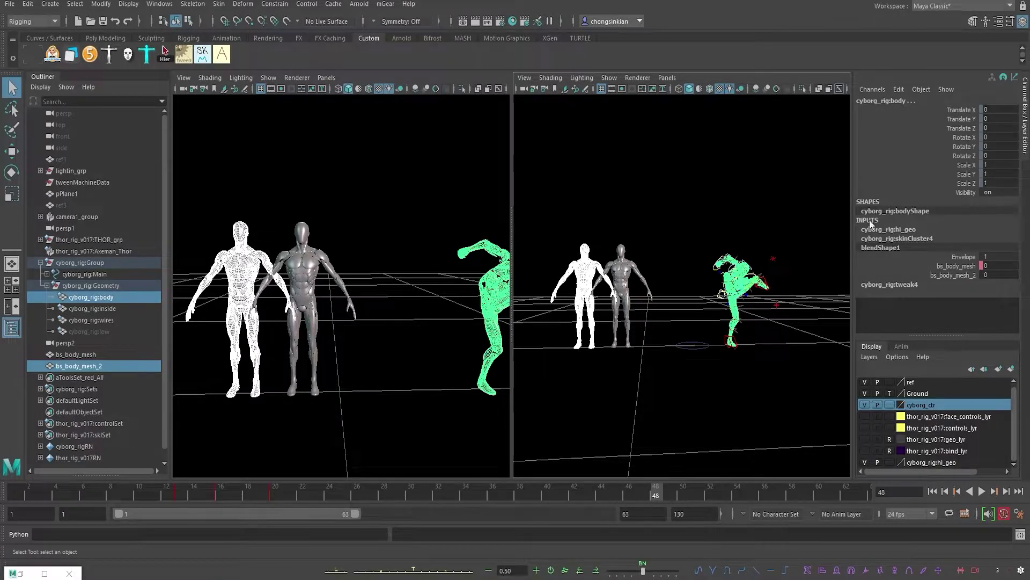
Step: Set the bs_body_mesh_2 weight of blendShape1 to 1 and clear the selection
click(962, 275)
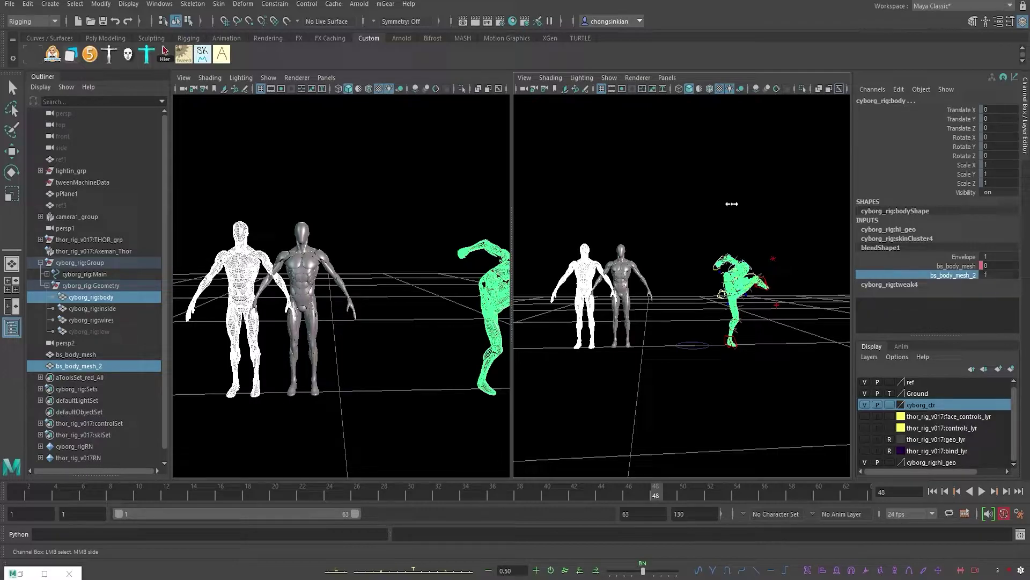
key(q)
click(646, 260)
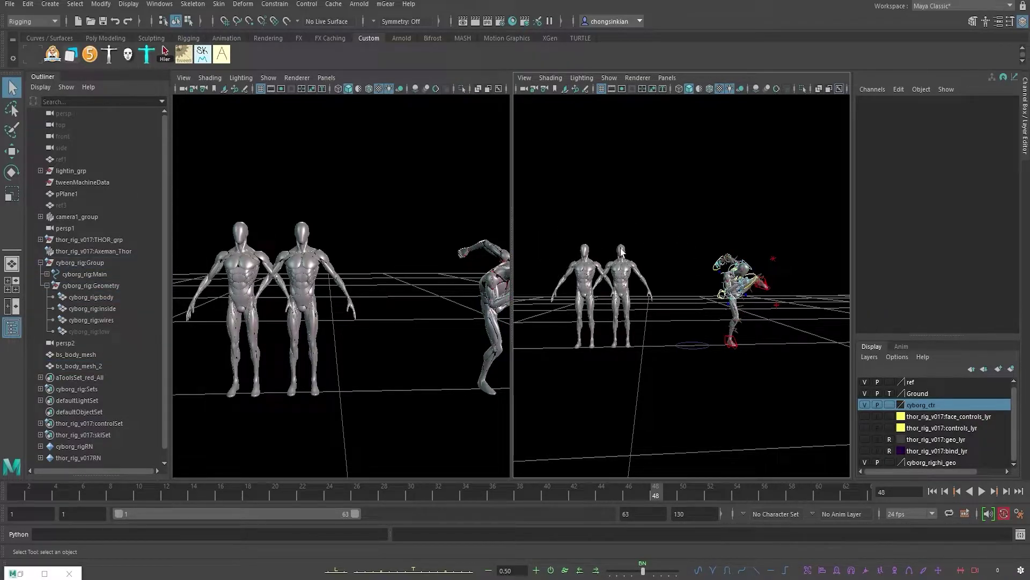
Step: Frame bs_body_mesh_2 in one view and the kick pose's broken shoulder closely in the other, with wireframe shown over the shading
click(584, 263)
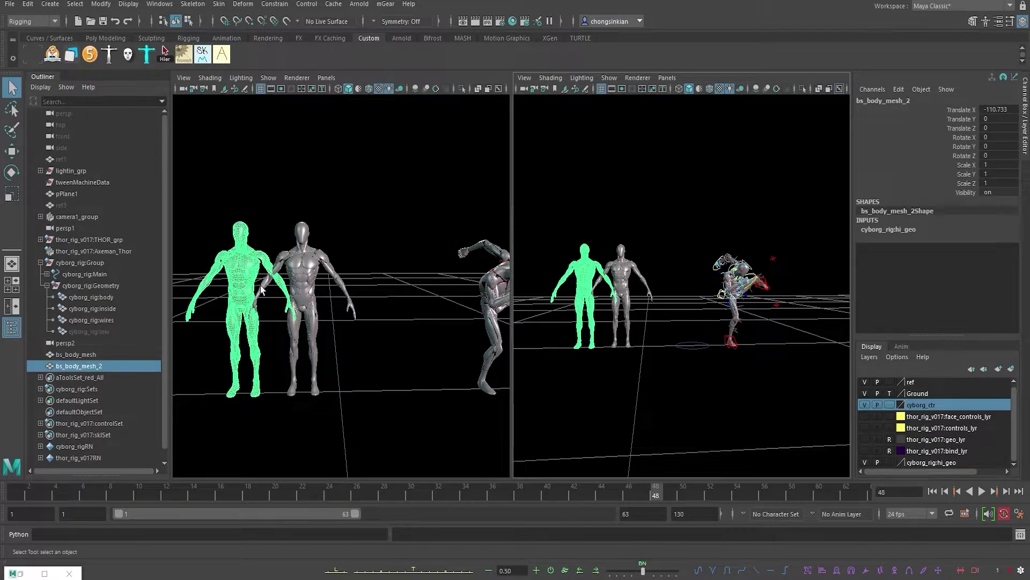
key(f)
alt+right_drag(745, 268, 814, 294)
alt+drag(814, 294, 746, 293)
alt+middle_drag(745, 293, 671, 295)
alt+right_drag(671, 295, 721, 288)
alt+drag(721, 288, 725, 313)
alt+middle_drag(725, 312, 645, 282)
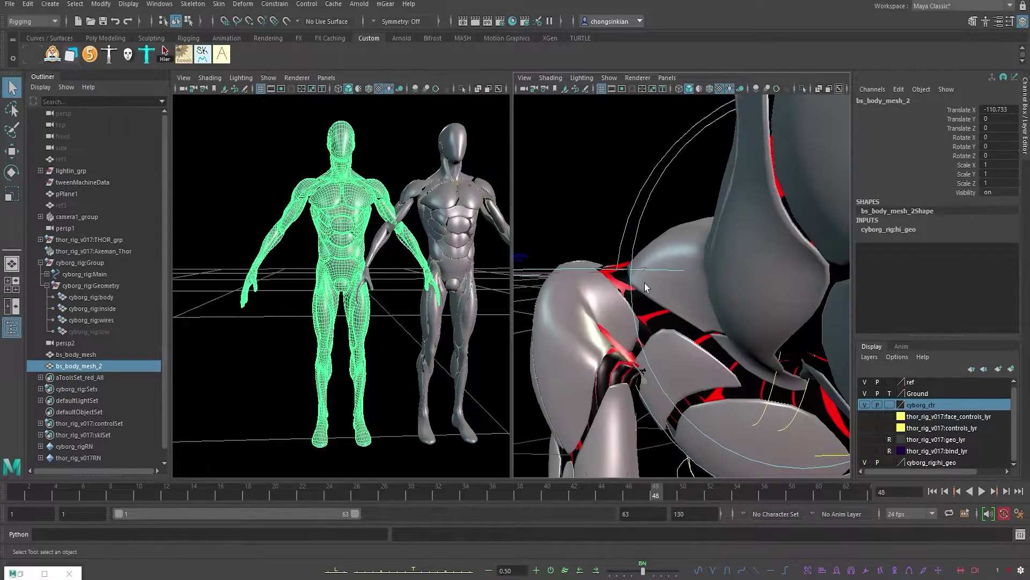
click(598, 270)
key(f)
alt+drag(694, 311, 779, 316)
mouse_move(780, 317)
alt+right_down()
mouse_move(798, 322)
mouse_move(793, 347)
alt+right_up()
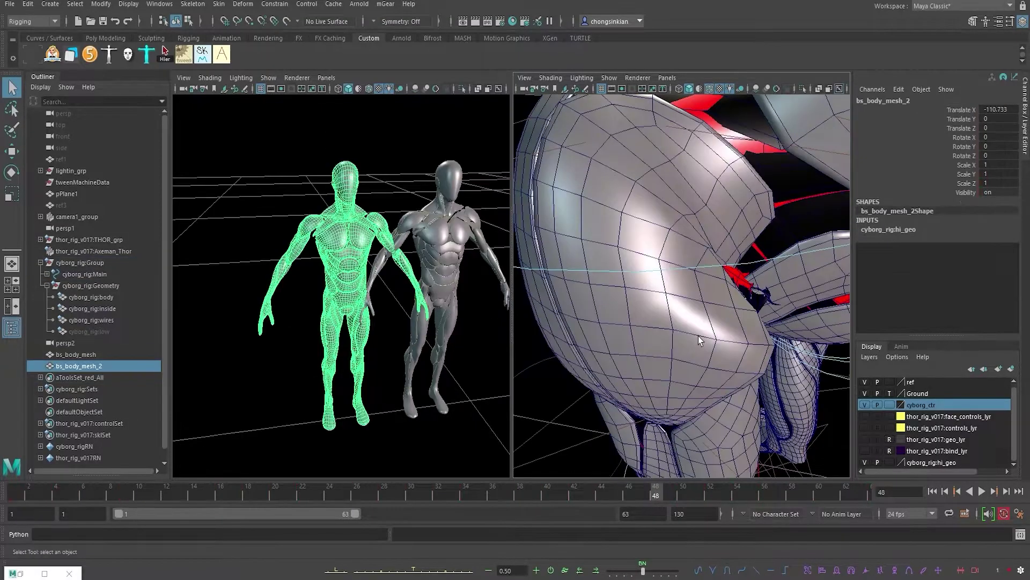
alt+drag(698, 336, 669, 336)
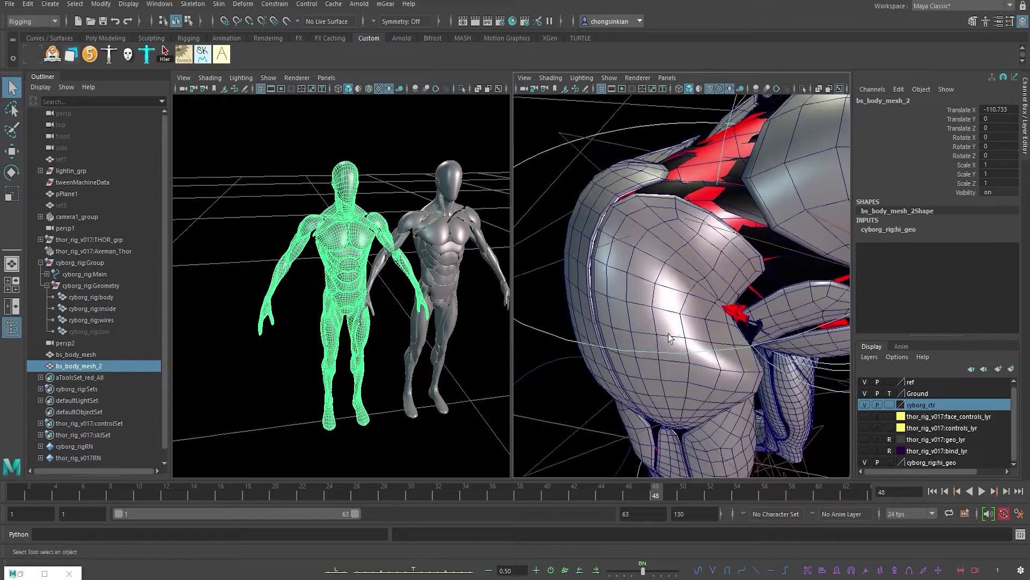
Step: Compare the posed shoulder with the bs_body_mesh_2 weight of blendShape1 at 0 and at 1, leaving it at 1
click(650, 260)
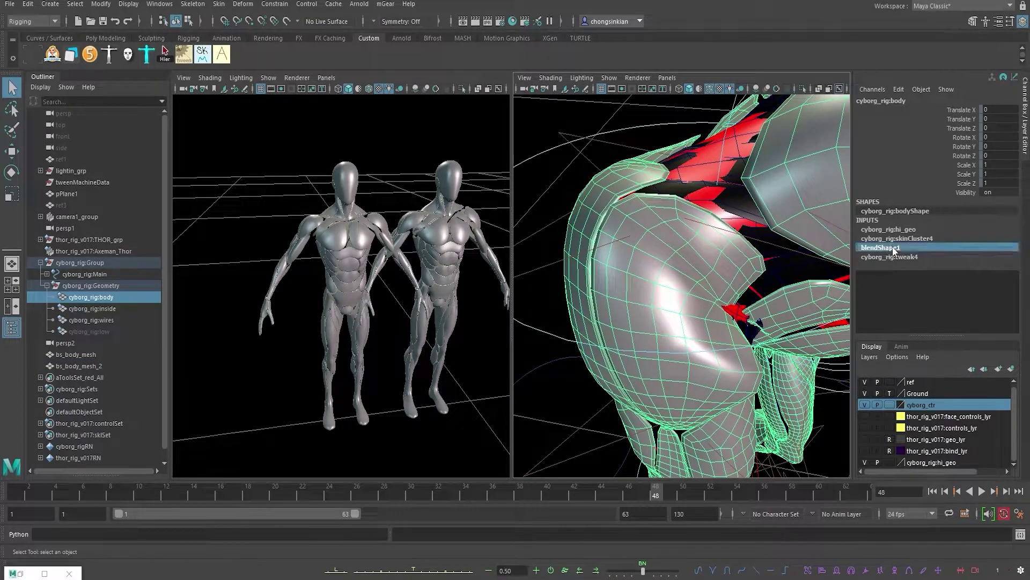
double_click(968, 247)
click(934, 277)
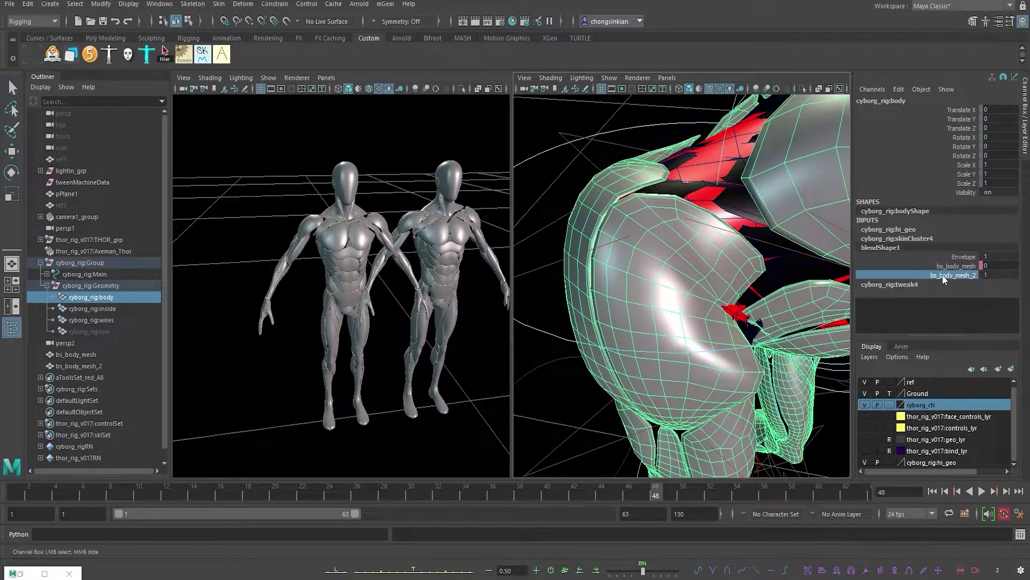
middle_drag(707, 272, 693, 267)
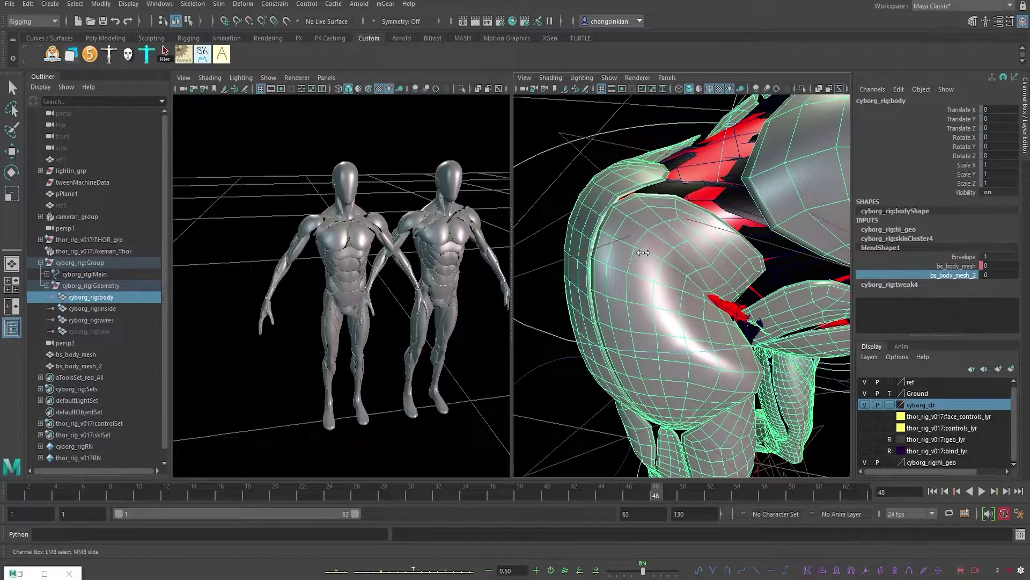
middle_drag(643, 253, 658, 252)
Step: Switch bs_body_mesh_2 to vertex editing and select and frame the vertices around its raised shoulder plate
click(319, 232)
right_drag(314, 231, 297, 226)
drag(301, 207, 324, 227)
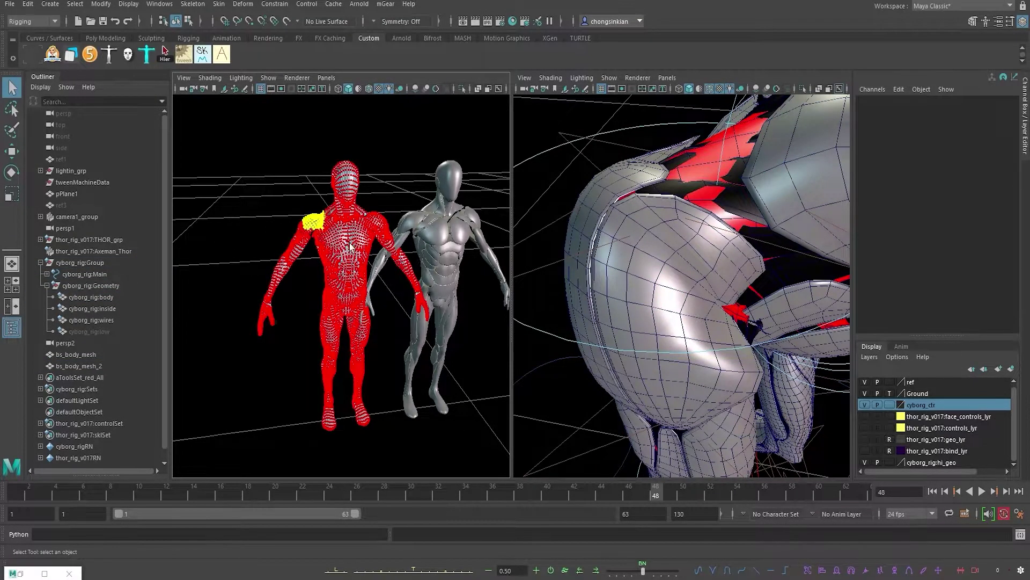
key(f)
scroll(438, 278, down, 3)
alt+drag(437, 280, 325, 273)
Step: Move the soft-selected vertices at the shoulder plate's lower inner corner on bs_body_mesh_2 to cover the gap beside the arm
click(329, 317)
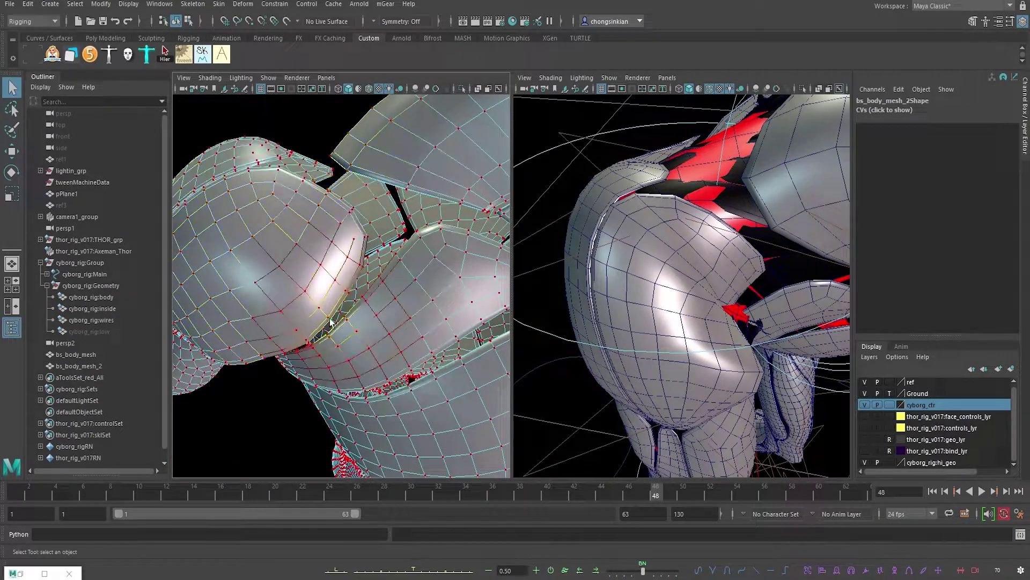
key(w)
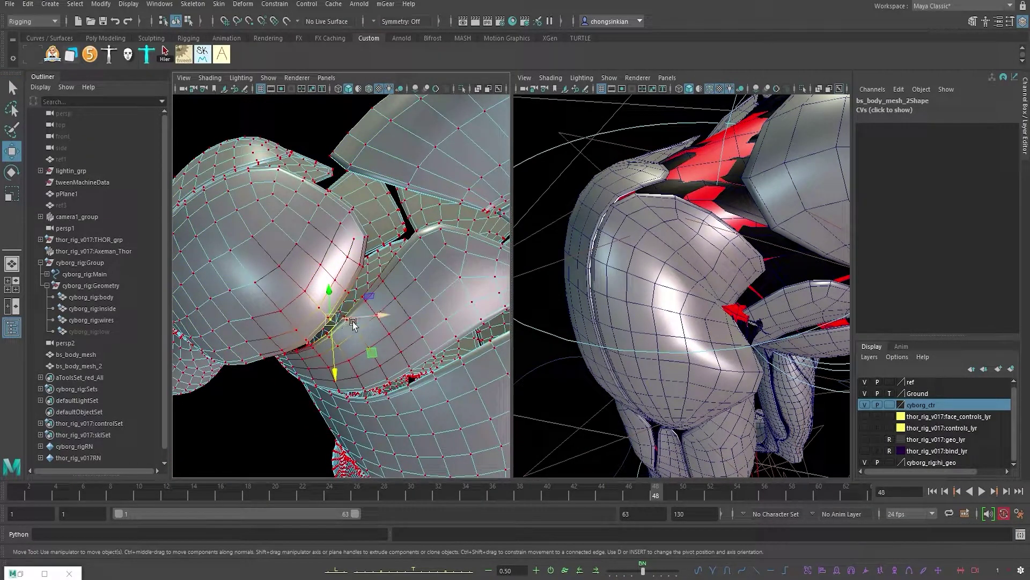
click(385, 355)
key(ctrl+z)
drag(372, 352, 388, 357)
middle_drag(389, 358, 352, 369)
drag(352, 369, 361, 374)
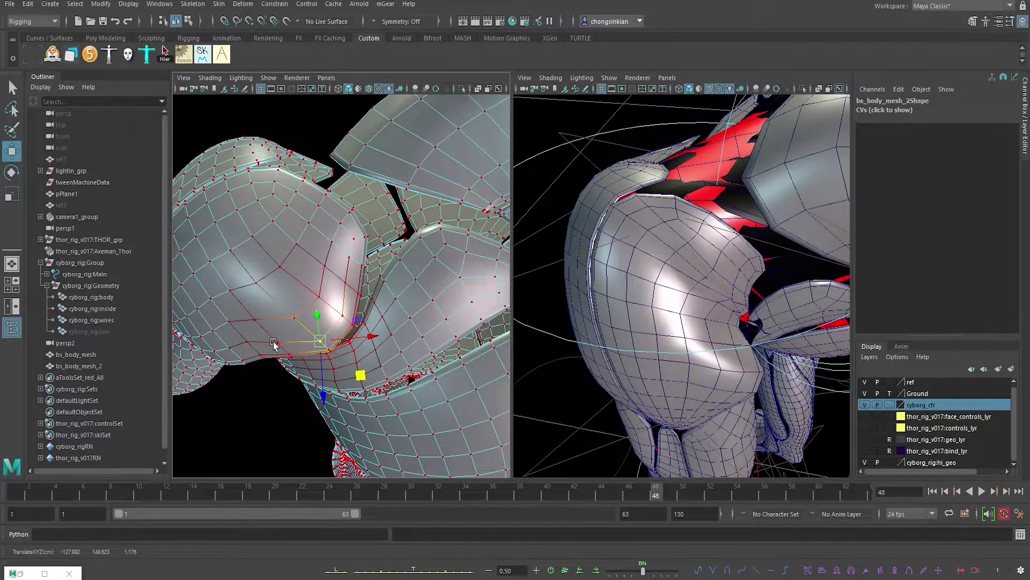
Step: Pull the vertices along the shoulder plate's lower edge downward and adjust its lower inner corner to smooth the outline
click(277, 343)
middle_drag(313, 377, 312, 396)
key(q)
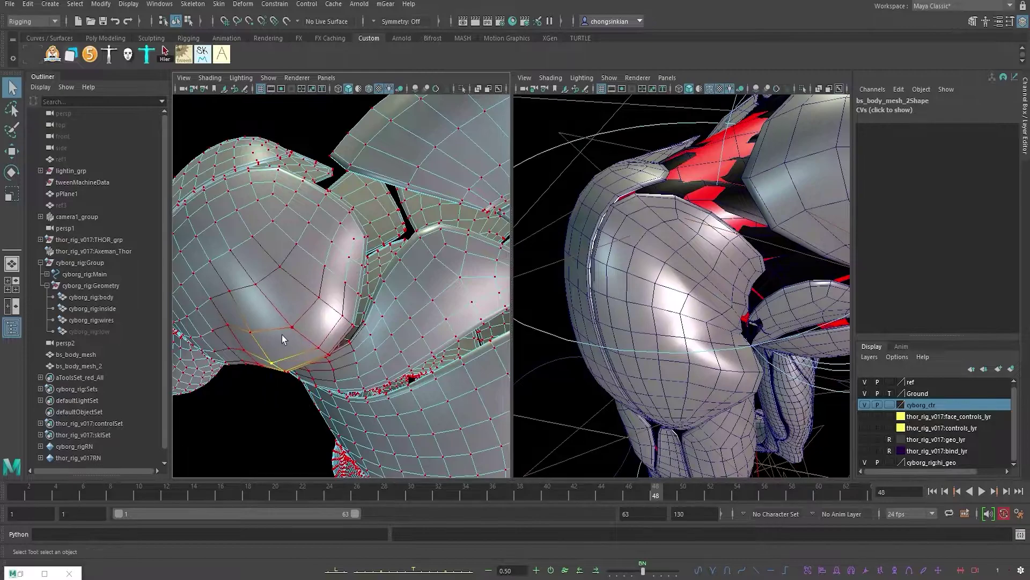
click(318, 348)
key(w)
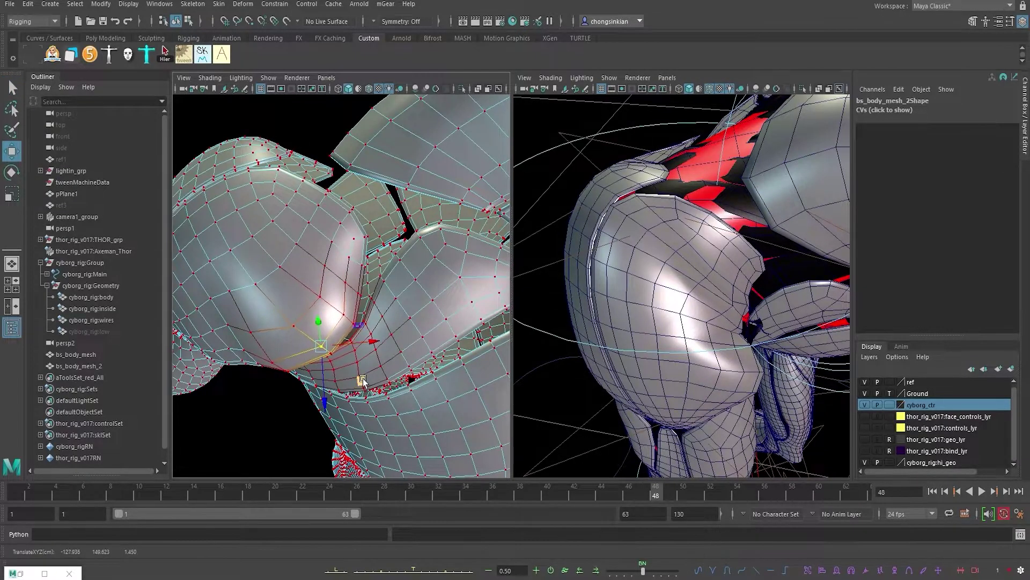
key(q)
key(w)
middle_drag(361, 328, 368, 329)
key(q)
Step: Push the vertices on the shoulder plate's inner side edge outward toward the chest to round out its contour
drag(368, 329, 406, 312)
click(352, 283)
key(w)
middle_drag(404, 312, 415, 313)
key(q)
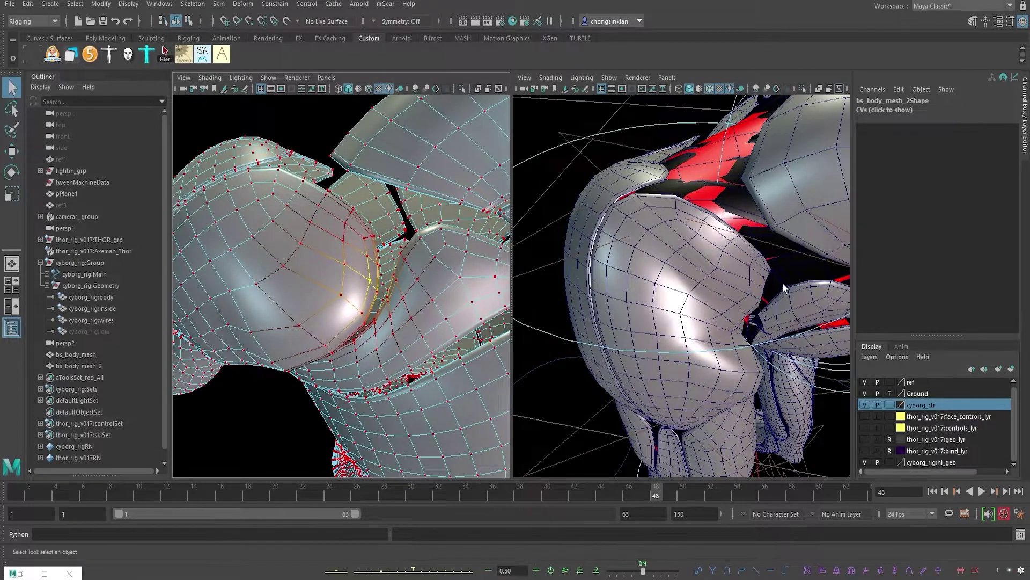
Step: Examine the corrected shoulder on the posed cyborg body from several angles while varying the bs_body_mesh_2 weight, ending at 1
alt+right_drag(783, 290, 680, 278)
alt+drag(736, 338, 720, 313)
alt+right_drag(728, 229, 558, 225)
click(690, 188)
right_click(686, 185)
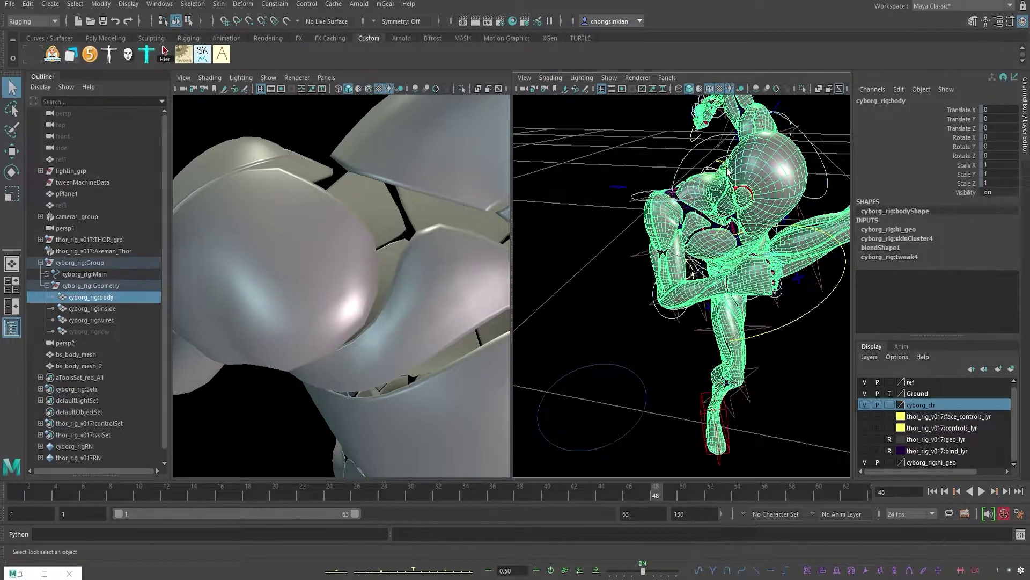
click(894, 250)
click(955, 275)
mouse_move(729, 258)
middle_down()
mouse_move(688, 261)
mouse_move(728, 253)
middle_up()
alt+drag(705, 264, 672, 196)
mouse_move(716, 252)
middle_down()
mouse_move(681, 249)
mouse_move(728, 245)
middle_up()
alt+drag(688, 307, 724, 236)
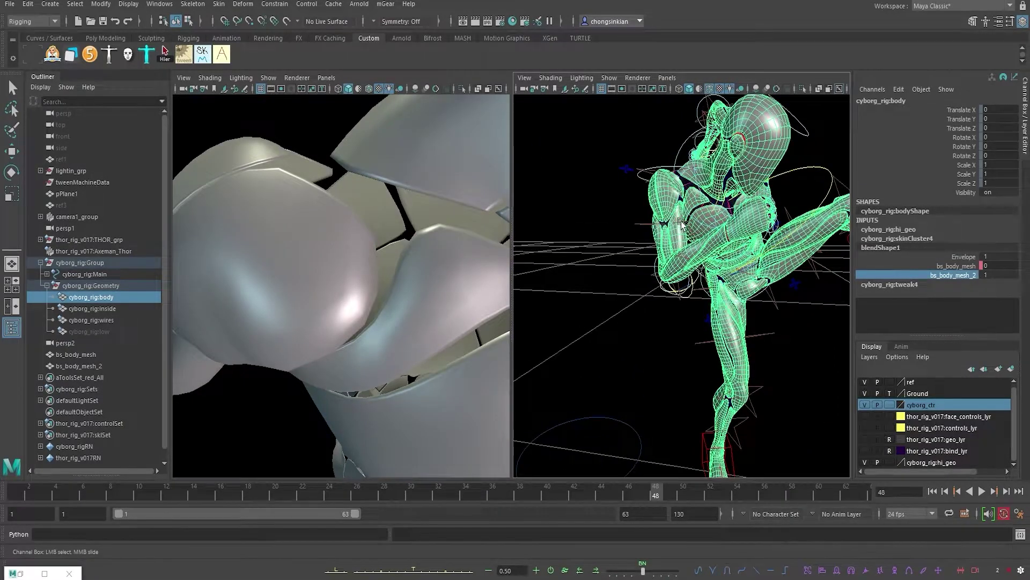
alt+drag(768, 279, 729, 203)
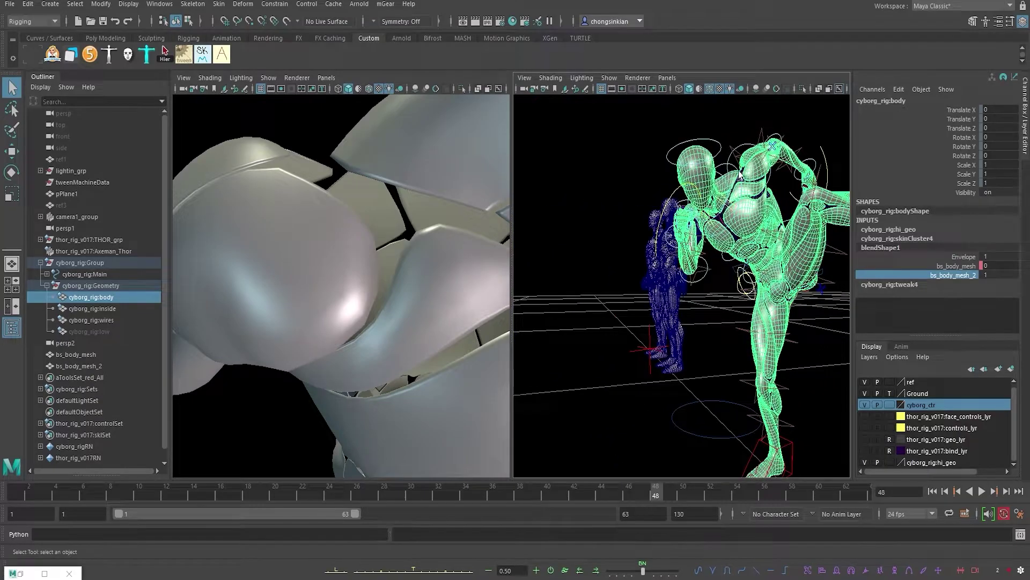
Step: Try the bs_body_mesh and bs_body_mesh_2 weights on the kick pose, leaving them at 0 and 1 respectively
click(963, 267)
middle_drag(707, 236, 671, 236)
click(903, 276)
middle_drag(707, 271, 743, 258)
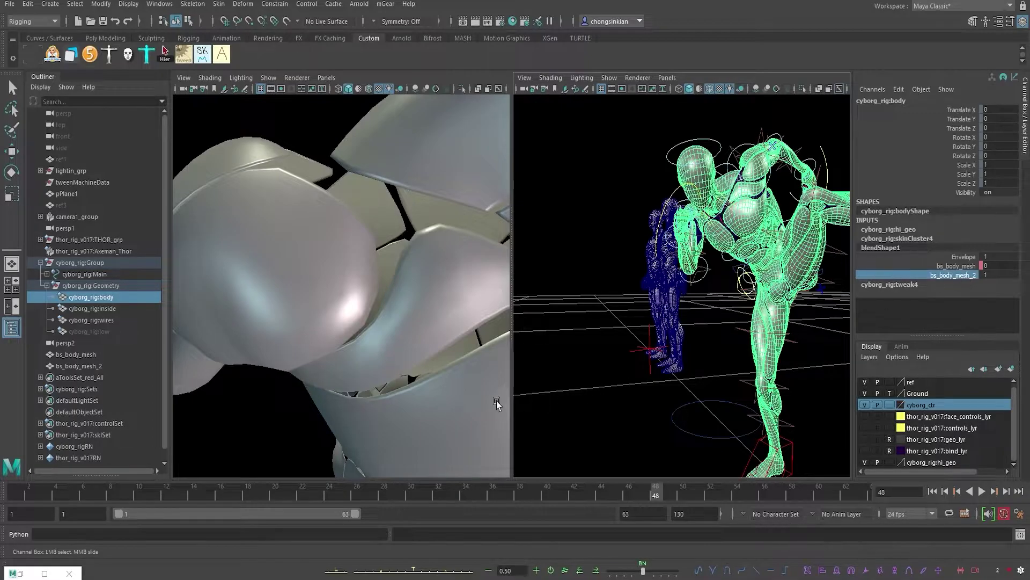
Step: Key the bs_body_mesh_2 weight at 1 on frame 48 and at 0 on frame 42, and bring it back down on frame 54
right_click(957, 278)
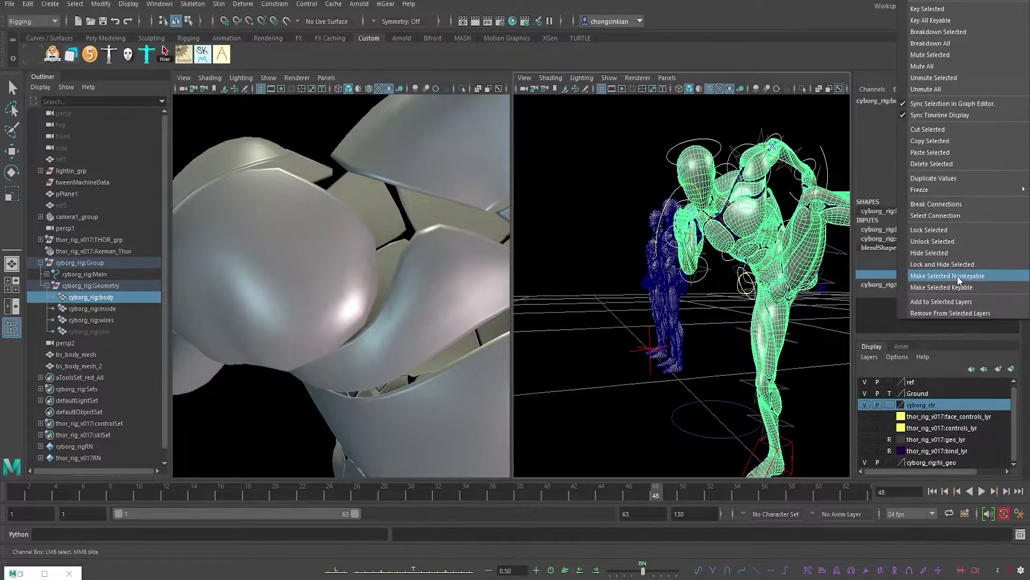
click(958, 8)
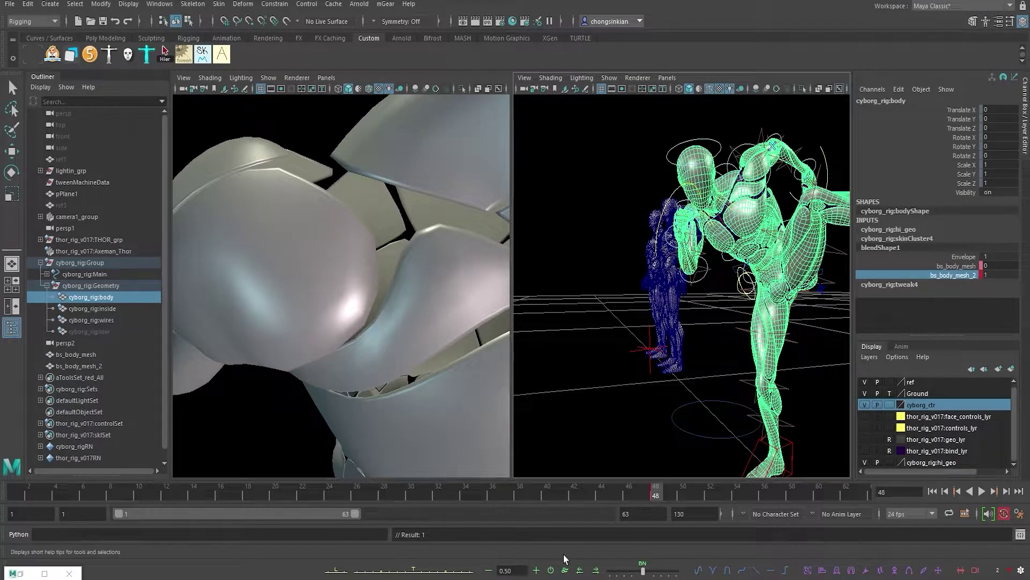
mouse_move(606, 494)
mouse_down()
mouse_move(549, 490)
mouse_move(574, 490)
mouse_up()
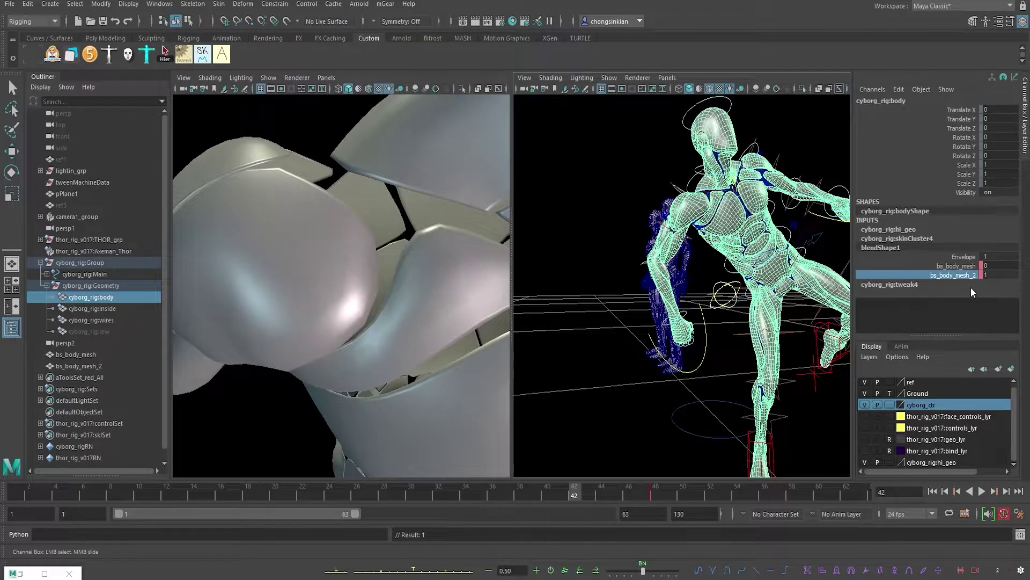
middle_drag(897, 285, 761, 284)
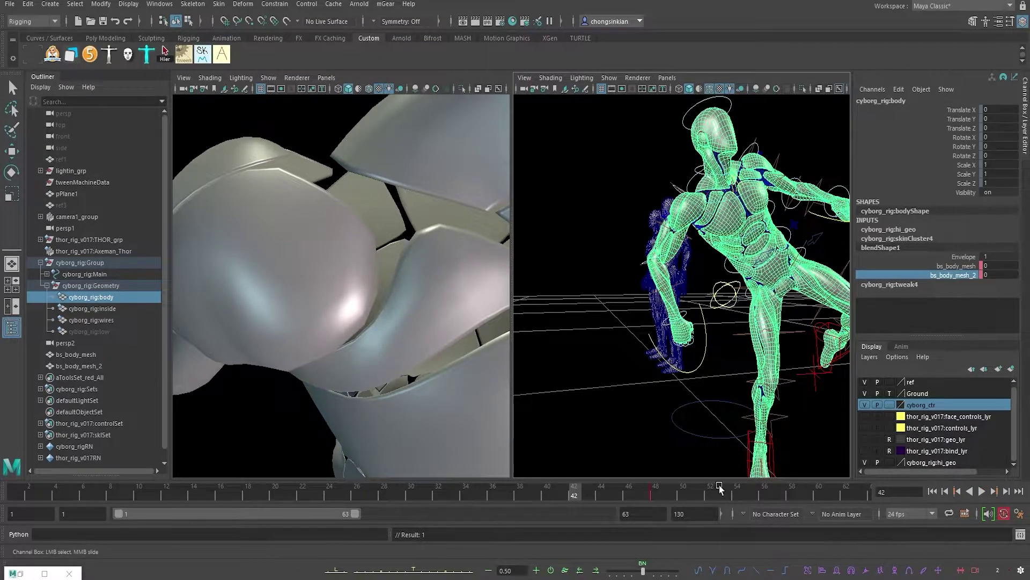
click(740, 492)
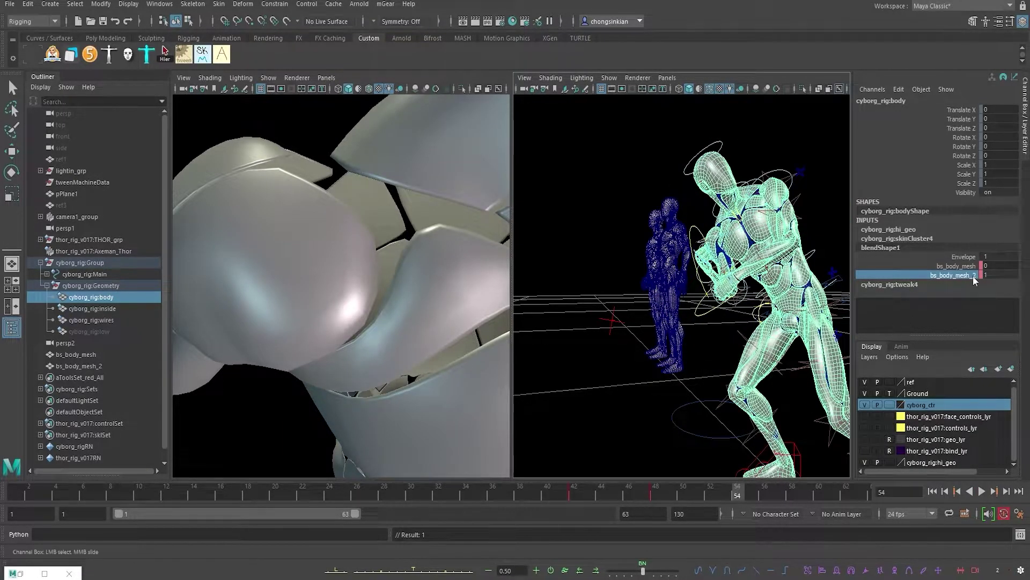
middle_drag(689, 296, 662, 292)
Step: Turn off the wireframe overlay on the posed cyborg and scrub the animation to examine the shoulder correction across the timeline
alt+drag(697, 306, 778, 315)
alt+right_drag(778, 315, 702, 349)
drag(740, 494, 506, 494)
click(732, 304)
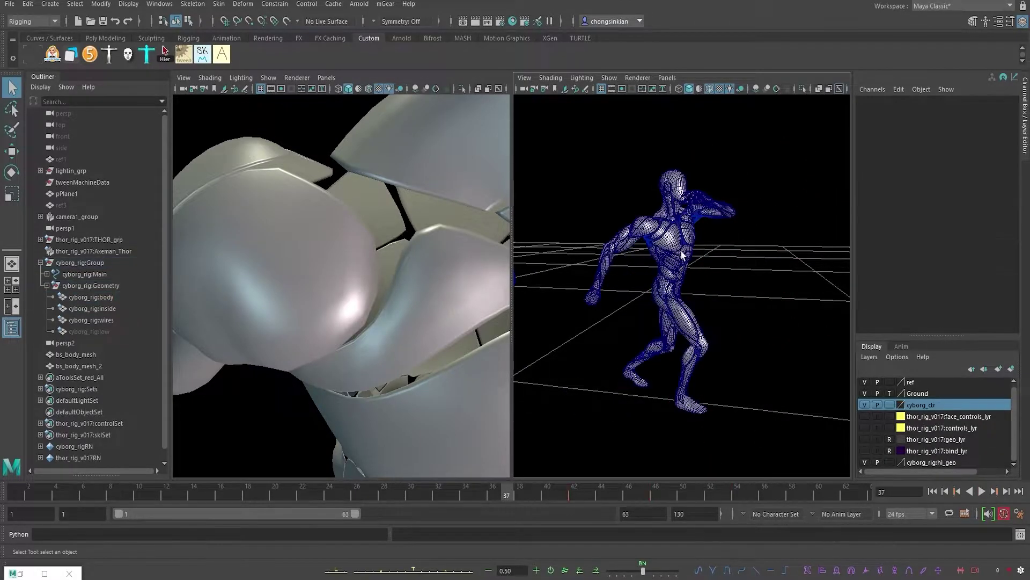
click(710, 88)
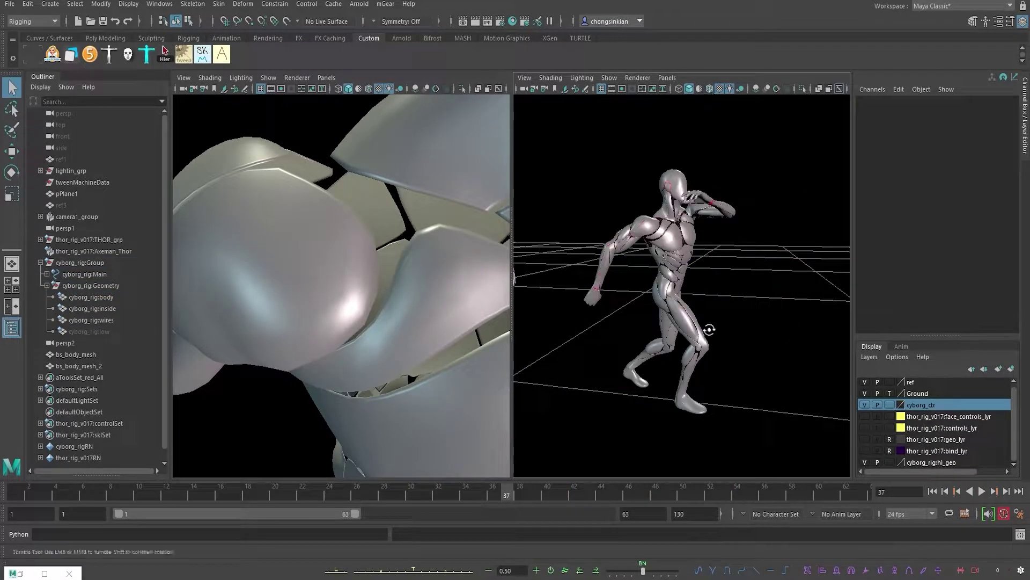
drag(79, 488, 220, 495)
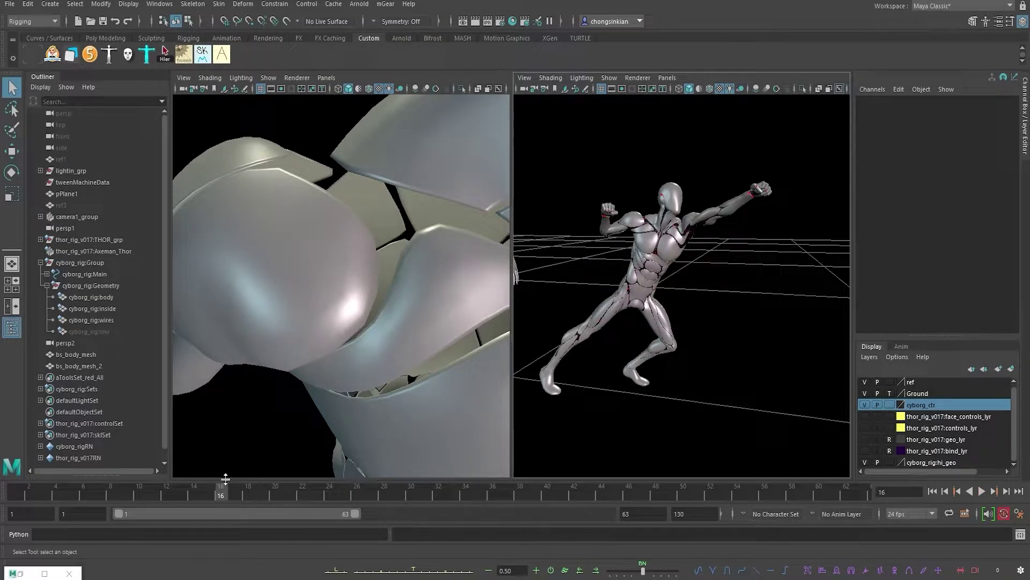